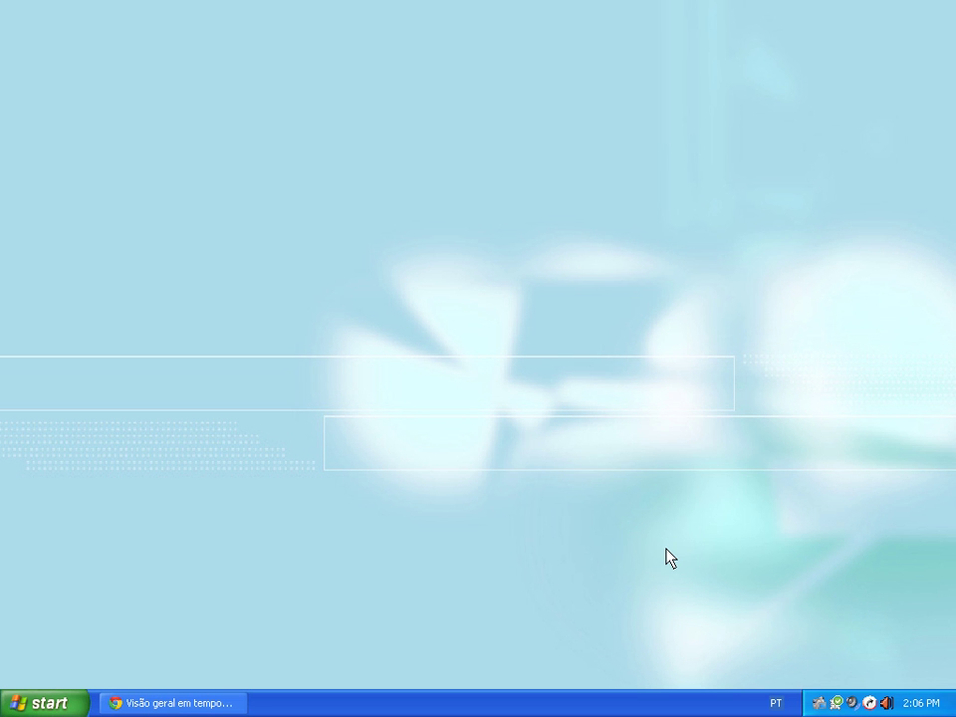
Step: Launch ScreenCamera.Net, maximize its main window, and arrange the FXS Layer Manager and Video Output Preview windows inside it
click(39, 703)
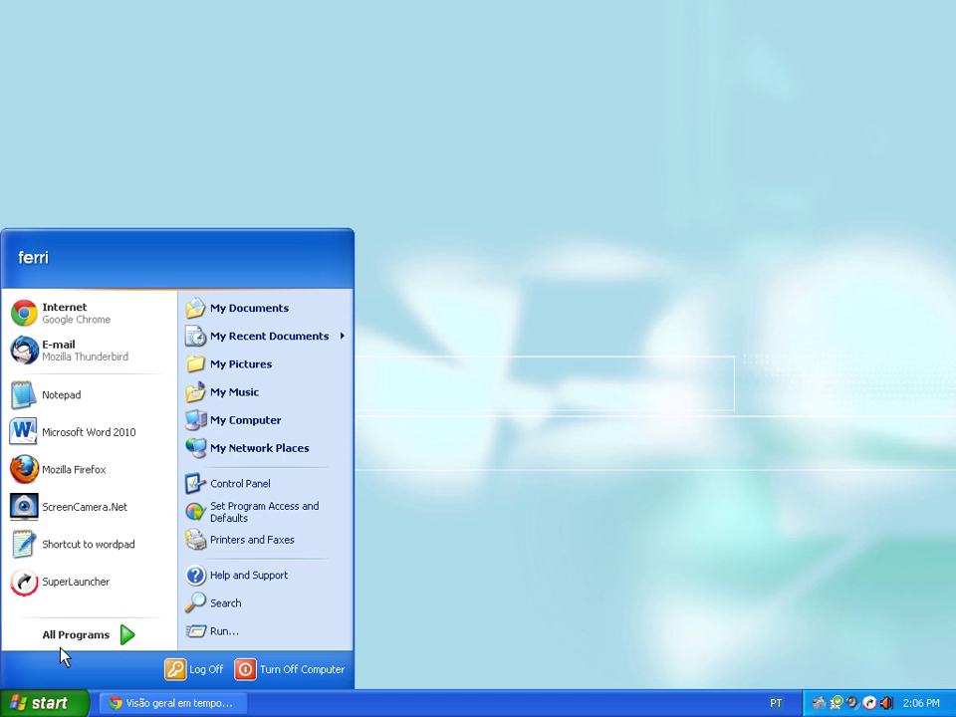
click(109, 521)
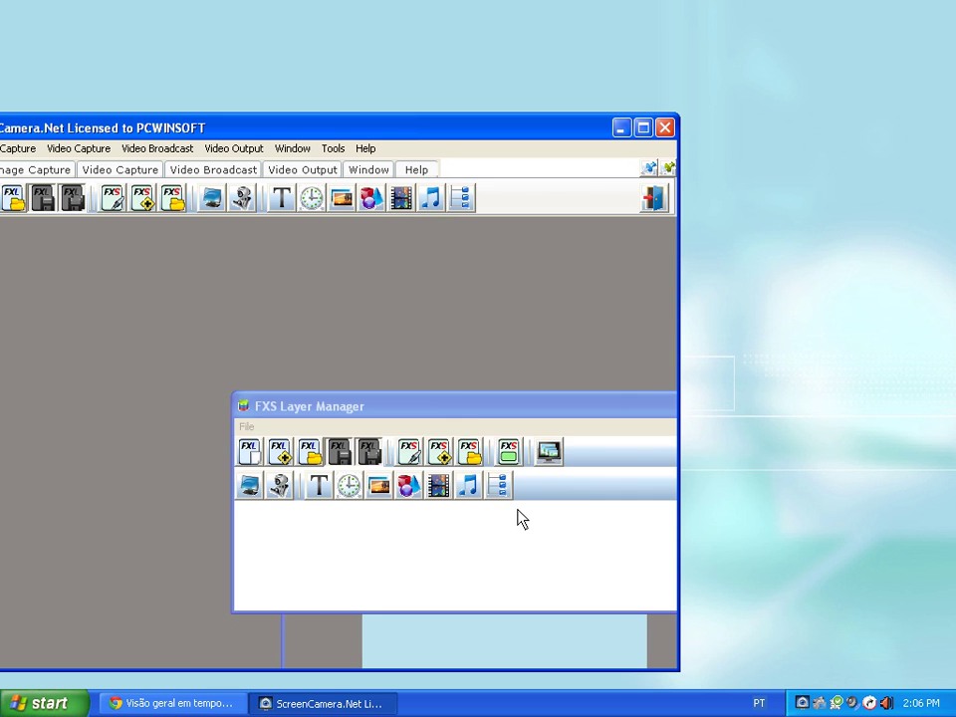
drag(472, 410, 315, 287)
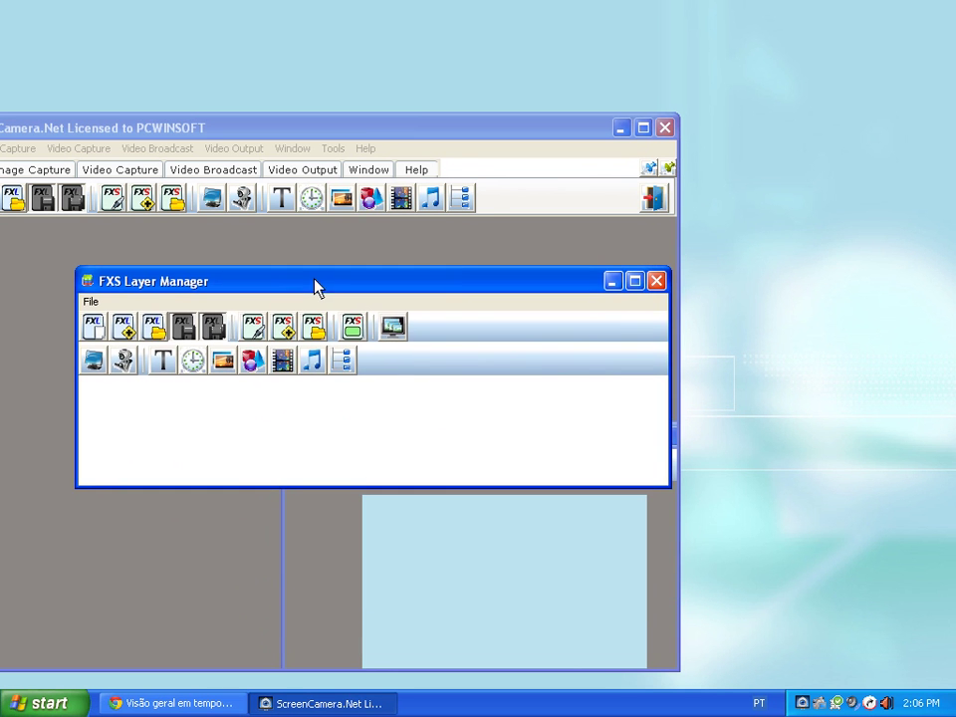
drag(392, 288, 328, 252)
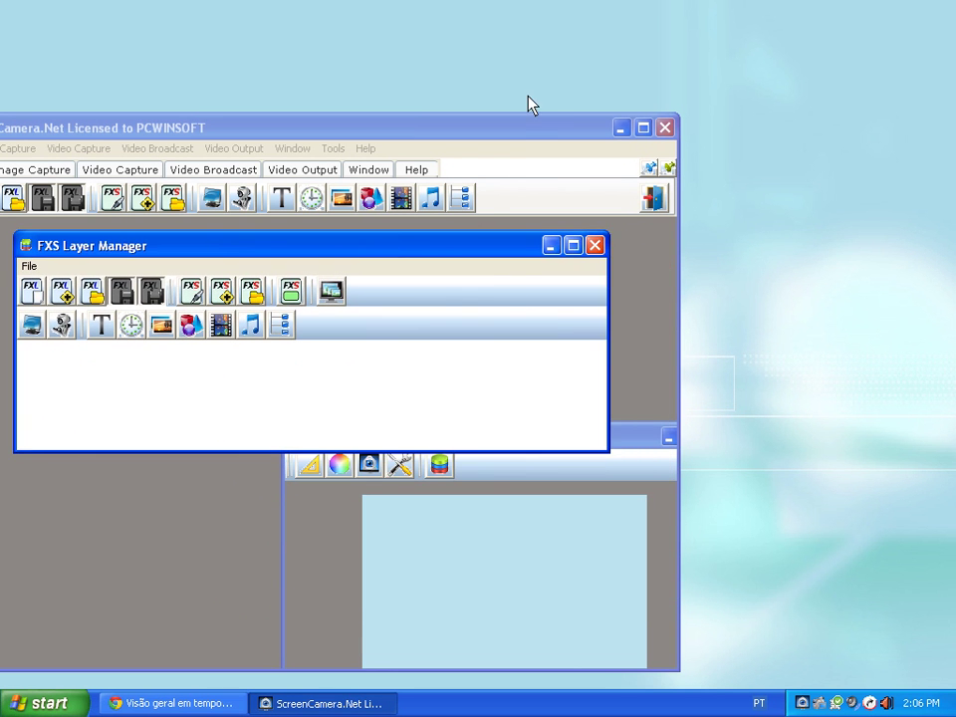
drag(518, 133, 709, 90)
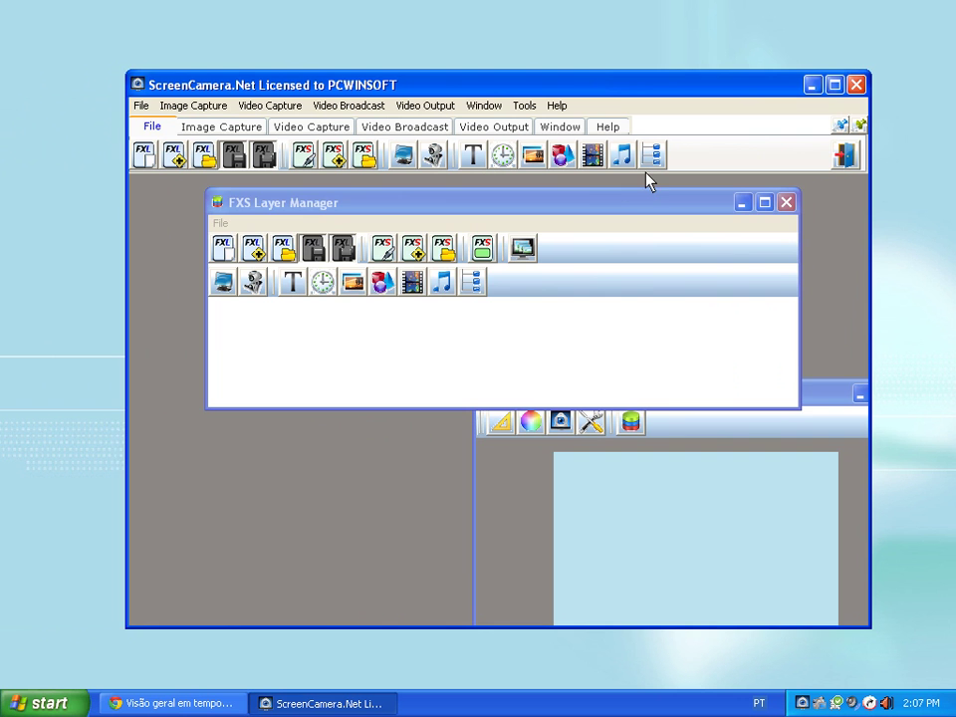
drag(623, 207, 614, 213)
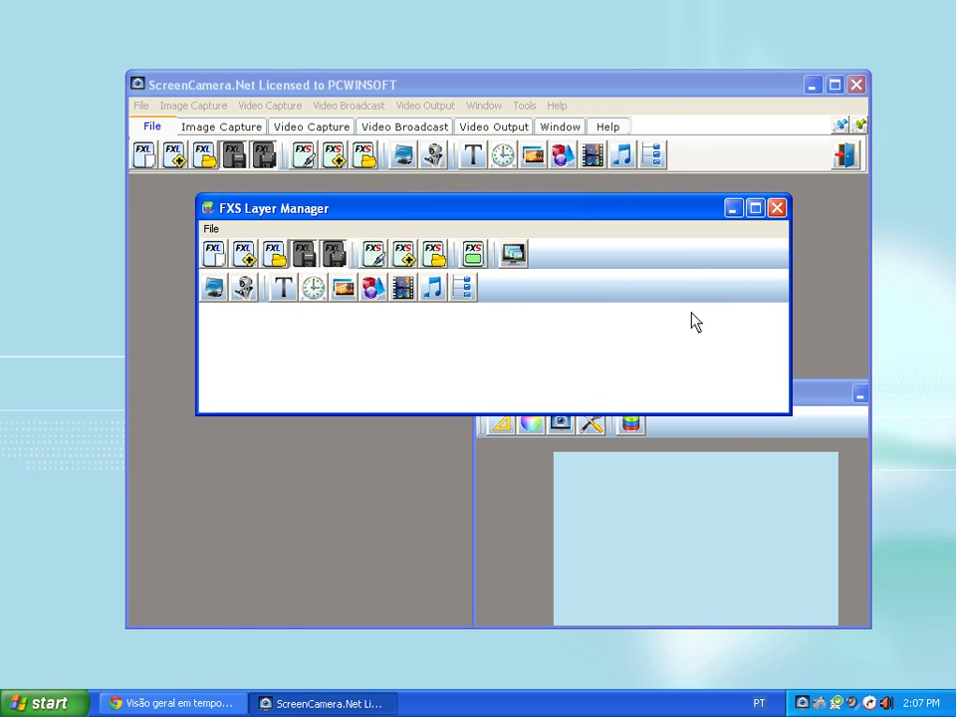
drag(807, 408, 712, 329)
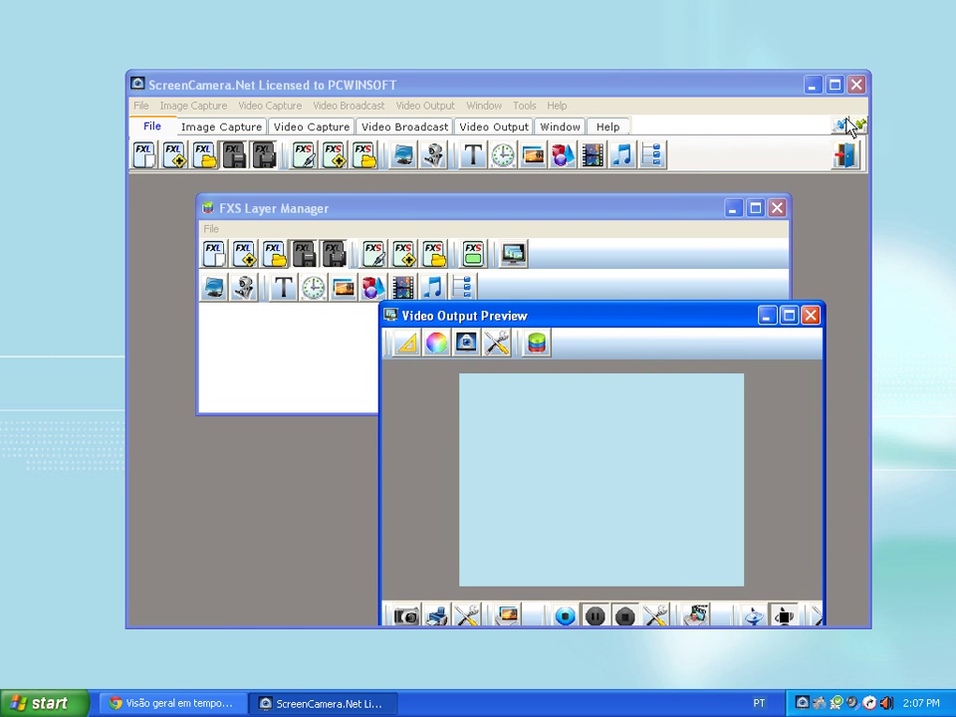
click(834, 84)
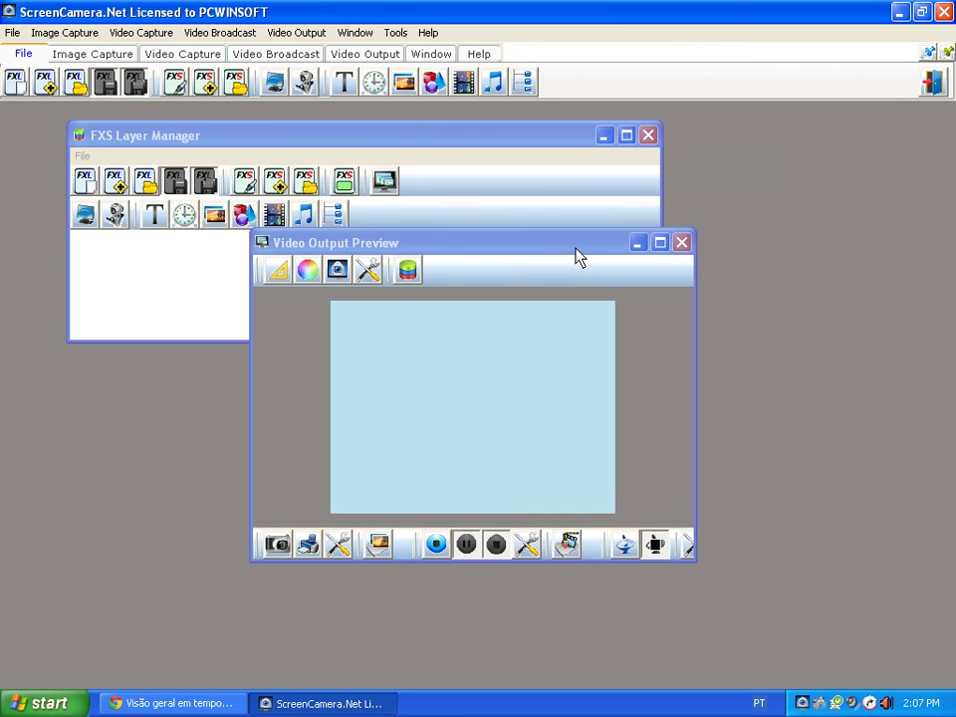
drag(579, 257, 709, 339)
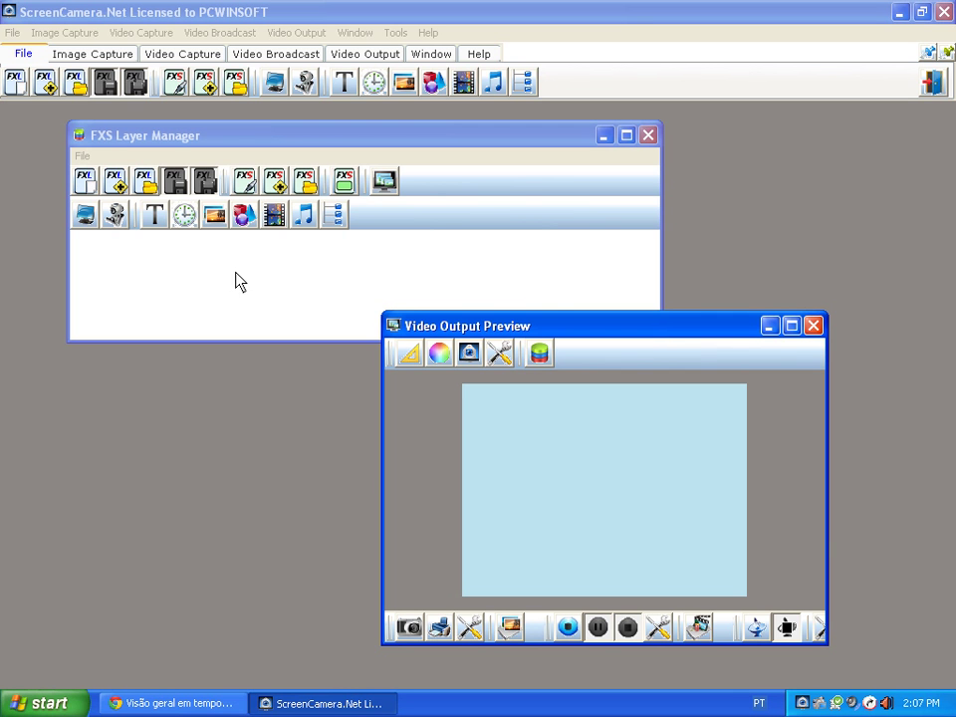
Step: Add the saved Monitor 1 ID-874630 source as a layer, and toggle its visibility off and back on
click(81, 223)
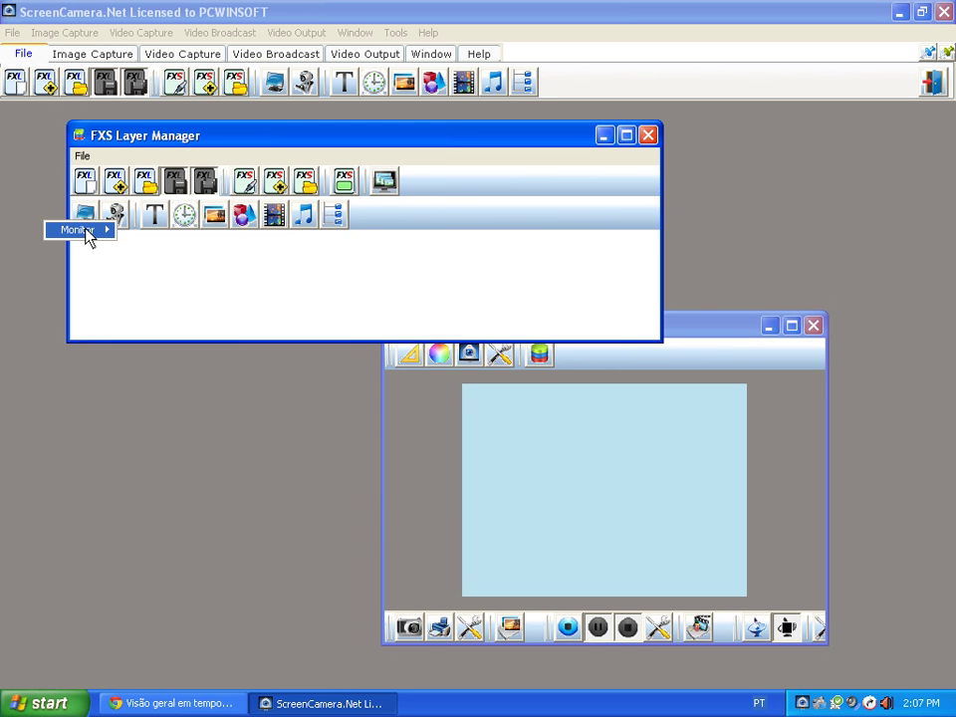
mouse_move(86, 230)
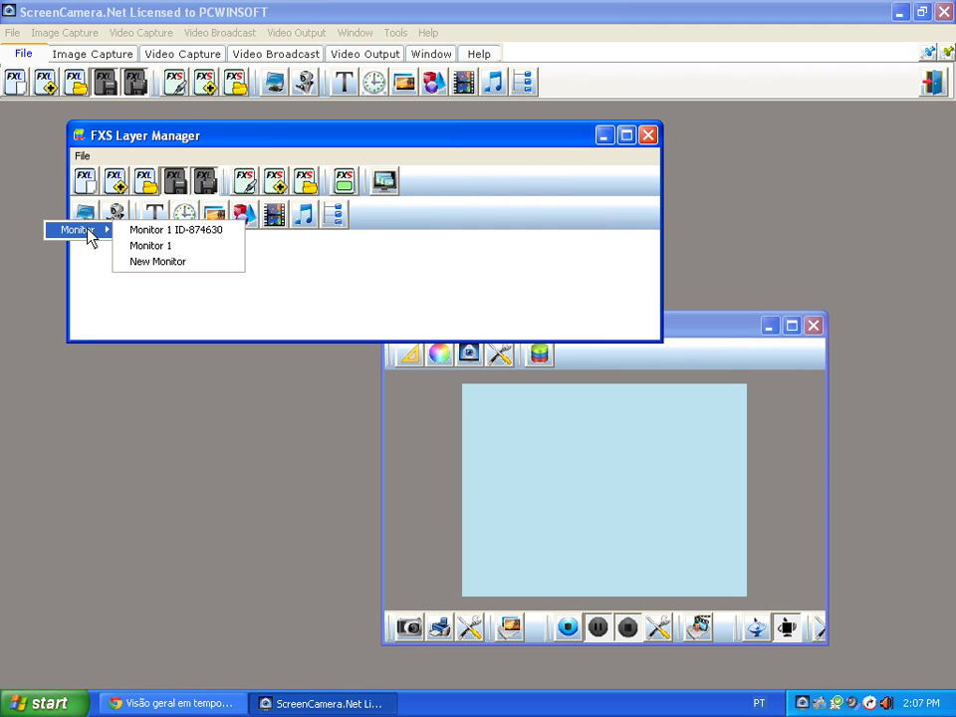
click(185, 239)
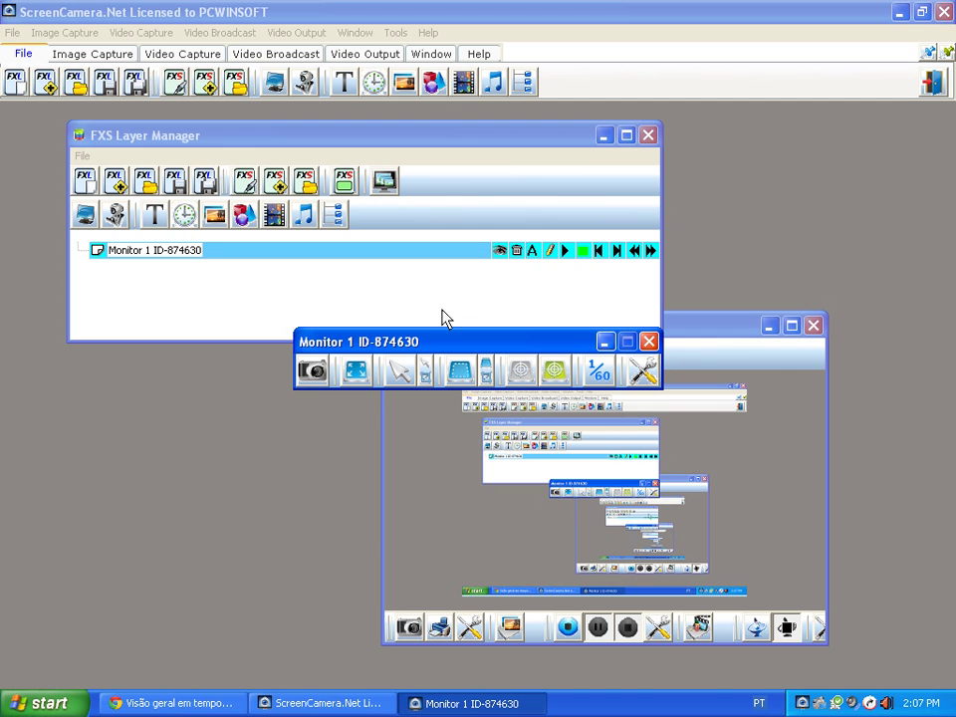
click(502, 253)
click(502, 252)
Step: Add the USB PC Camera VC305 video capture device as a new layer
click(117, 221)
click(123, 229)
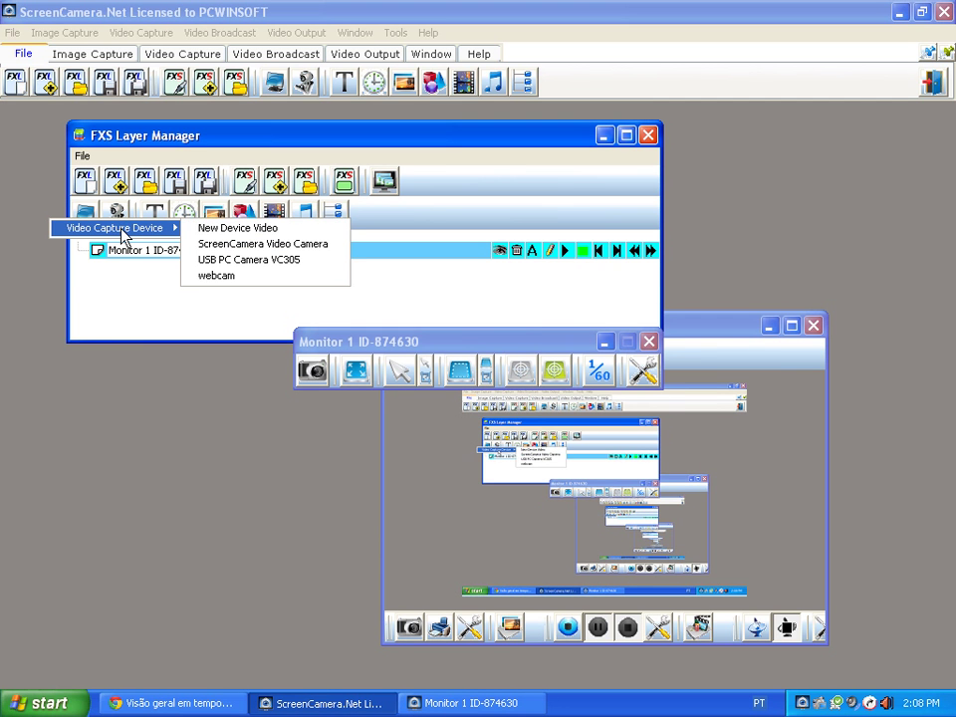
click(302, 260)
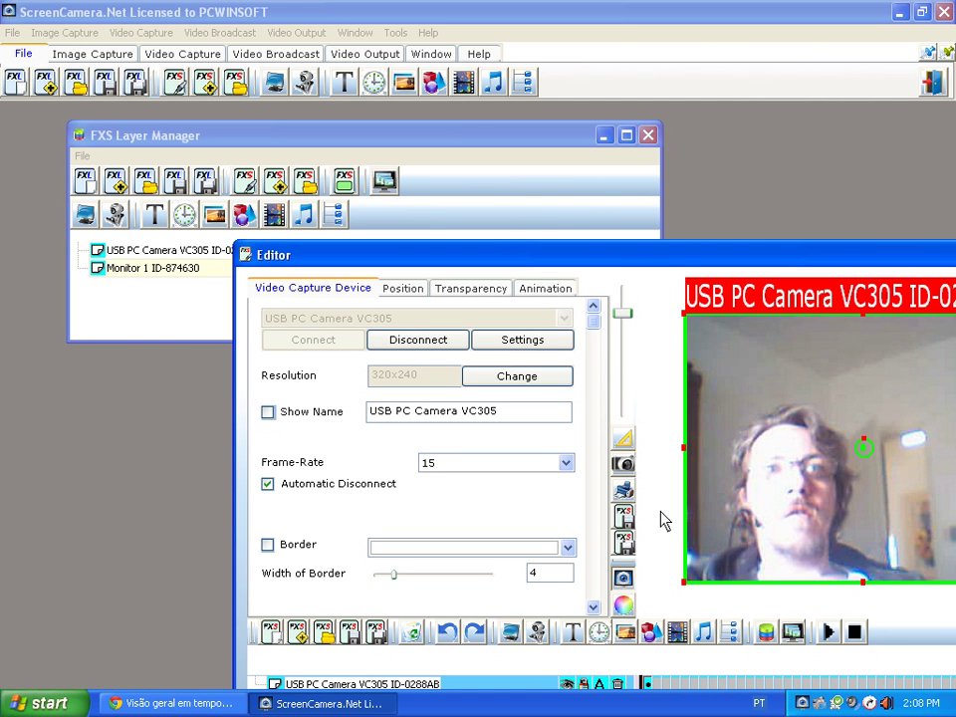
Step: Save the camera effect over the existing webcam.fxs file and close the Editor
click(632, 527)
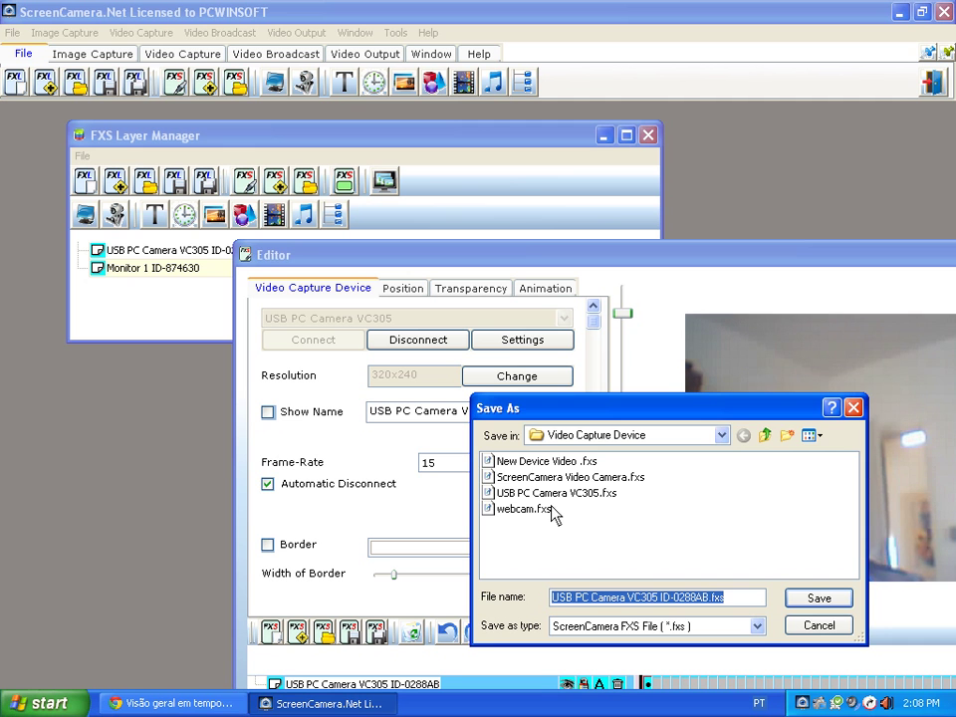
double_click(503, 509)
click(609, 558)
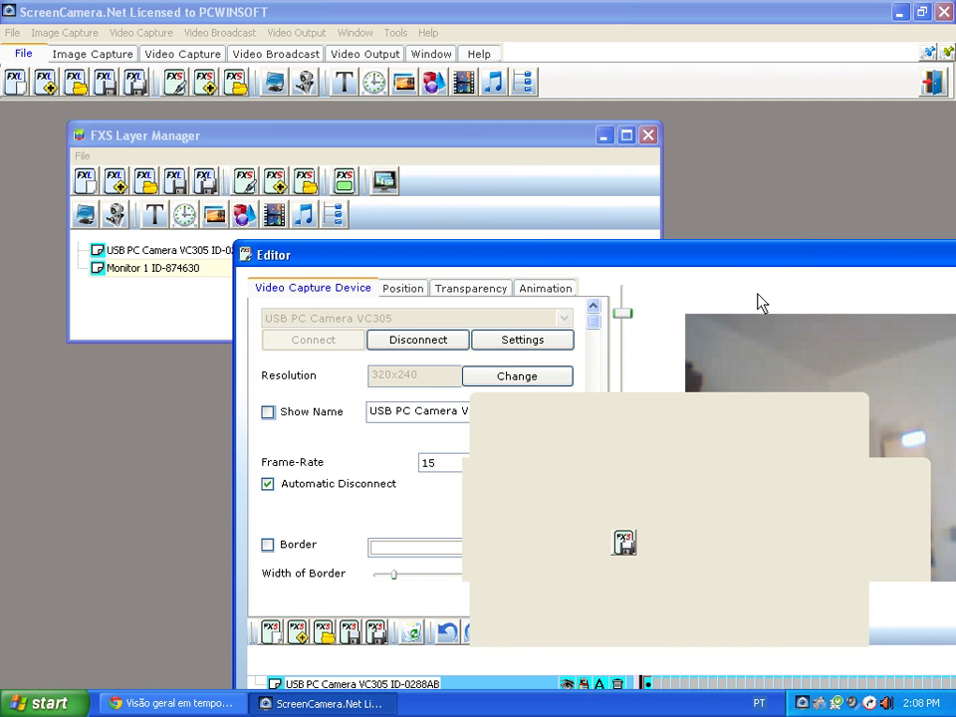
drag(770, 260, 403, 388)
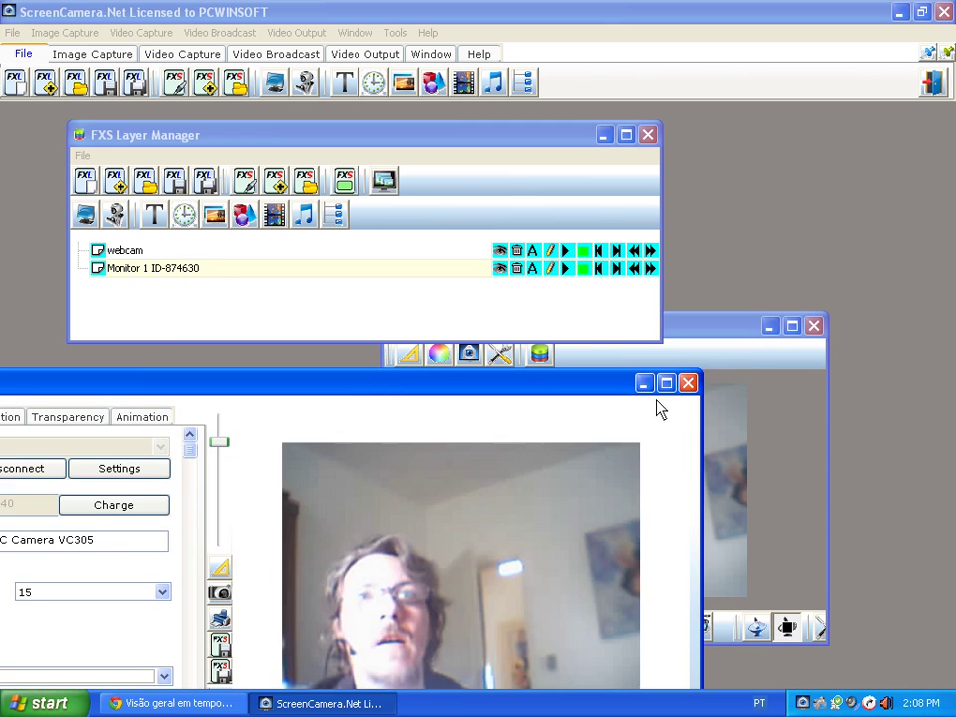
click(687, 383)
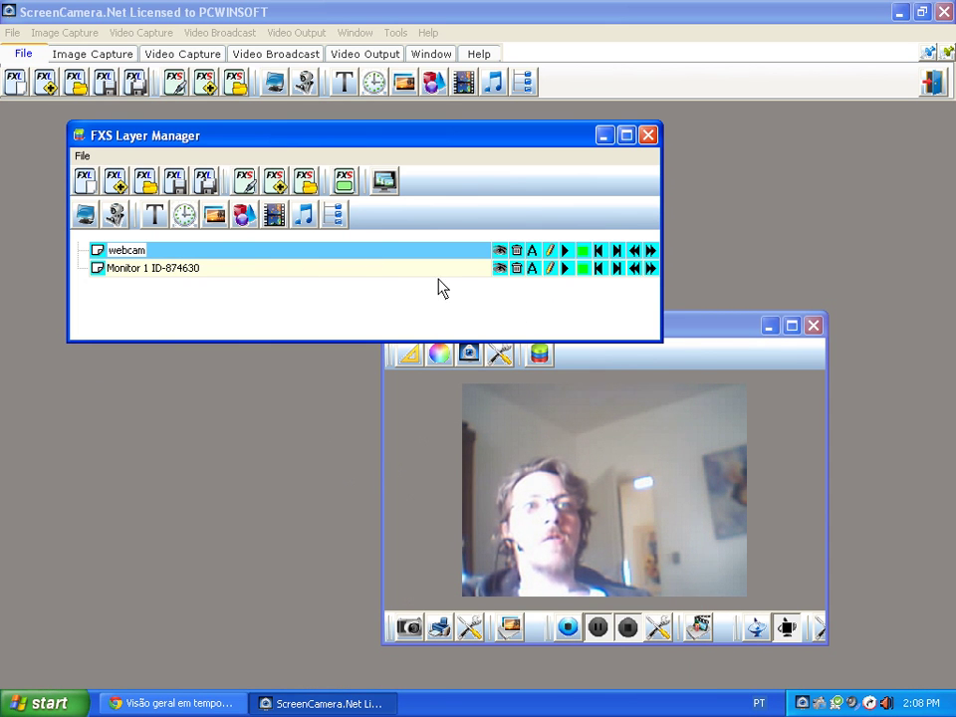
Step: Toggle the webcam layer's visibility off and on, and move the layer below the Monitor 1 layer
click(499, 251)
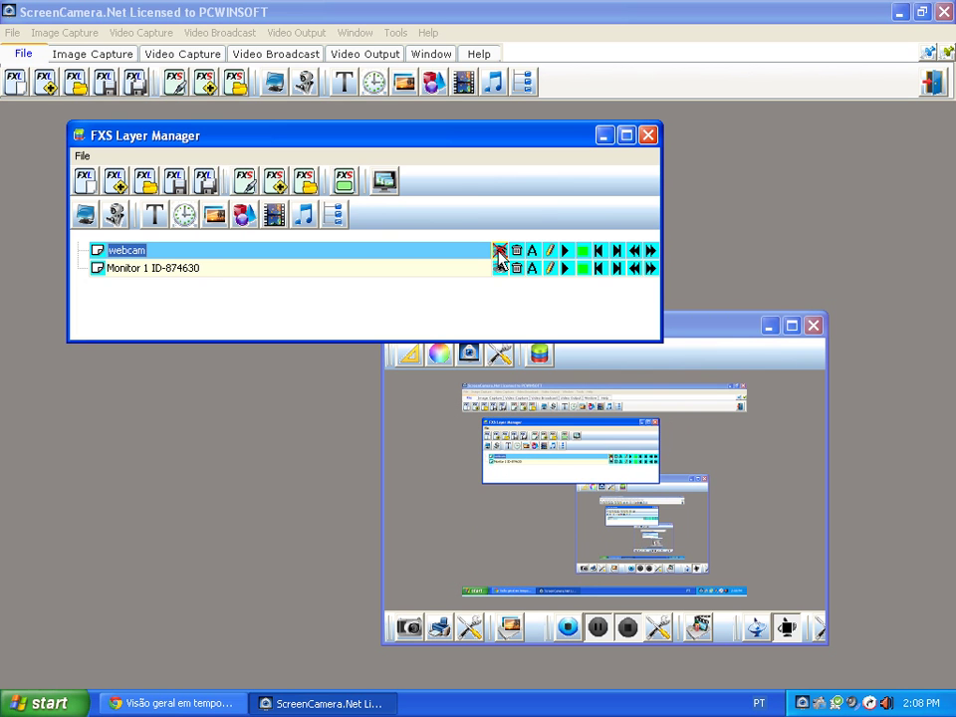
click(499, 250)
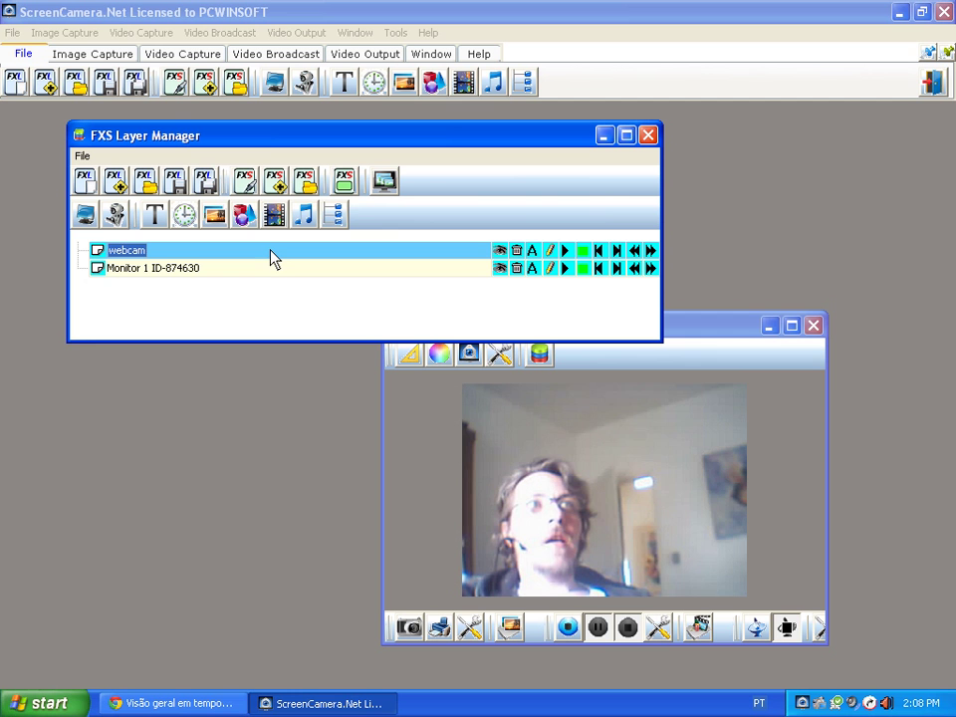
drag(272, 255, 284, 296)
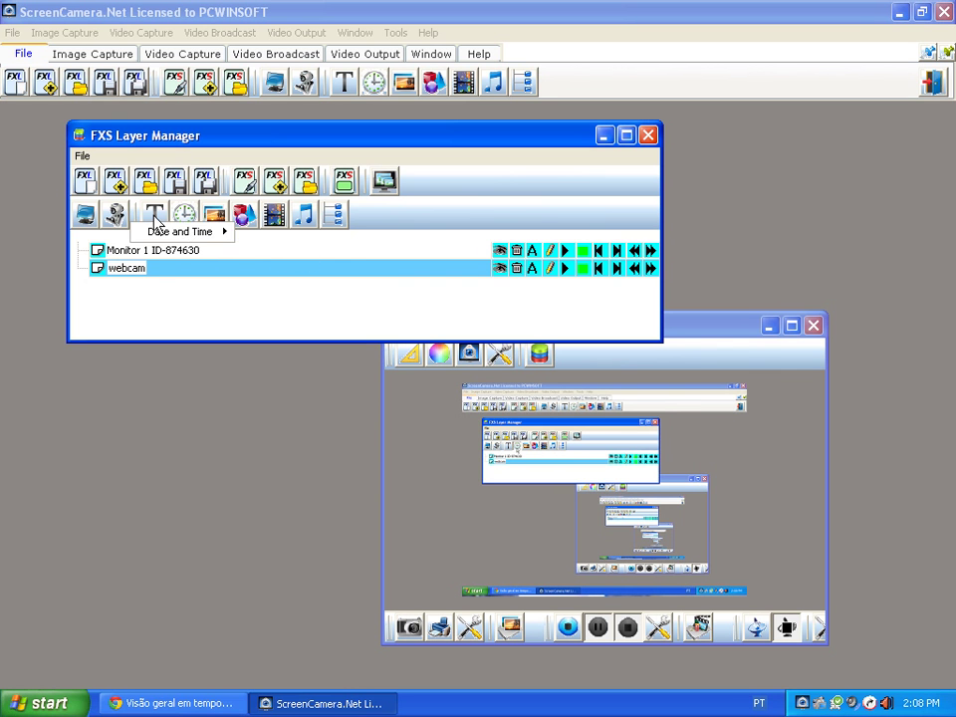
Step: Add a New Text layer and set its text to PCWinSoft
mouse_move(158, 221)
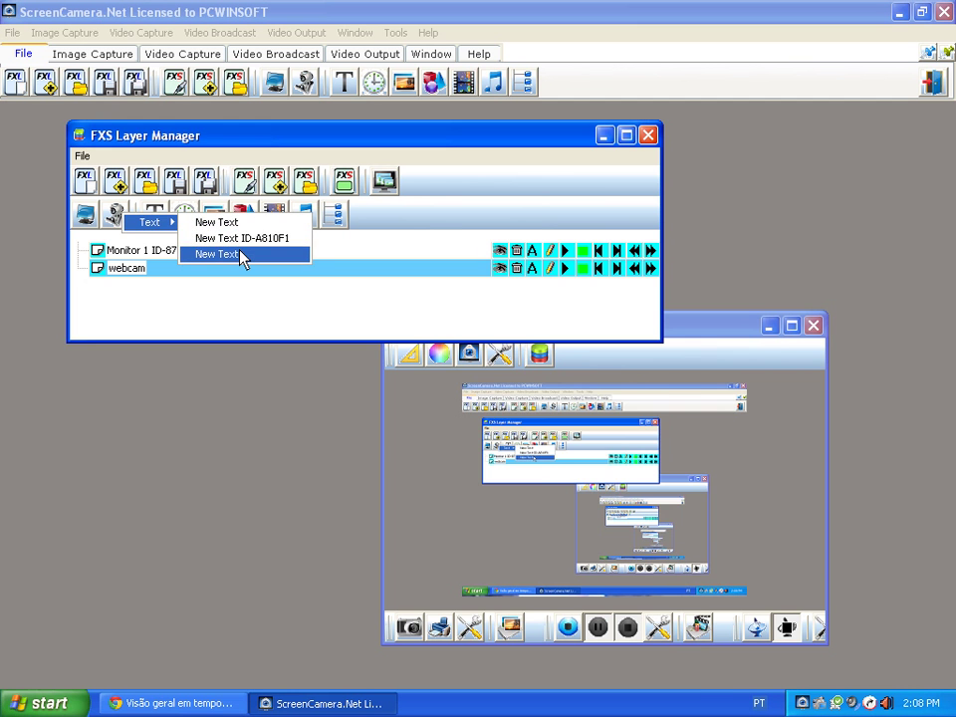
click(239, 254)
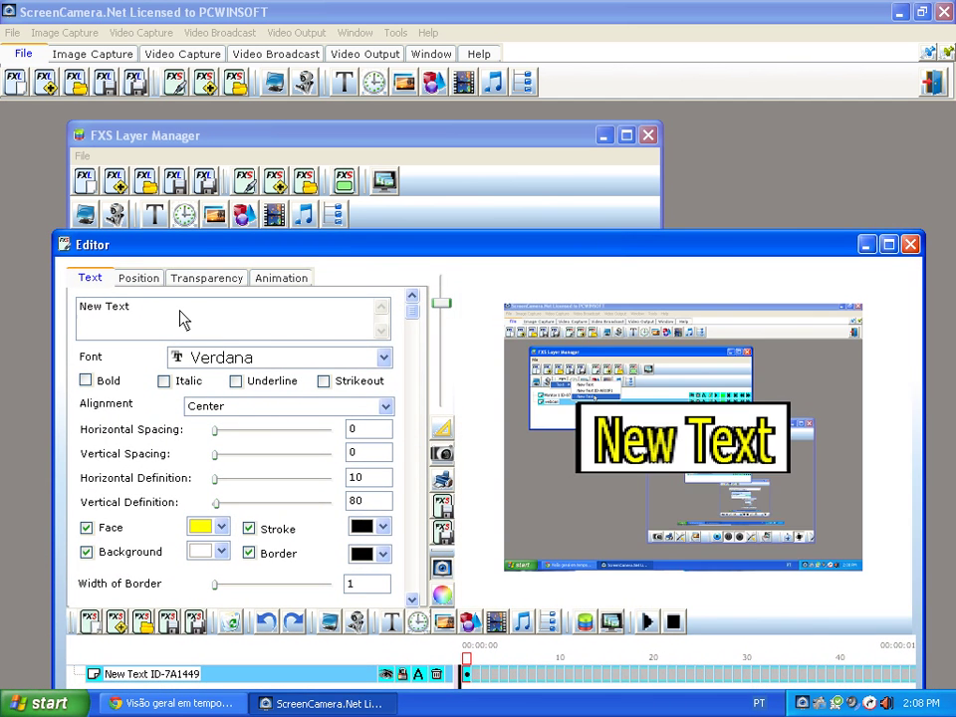
drag(182, 319, 4, 314)
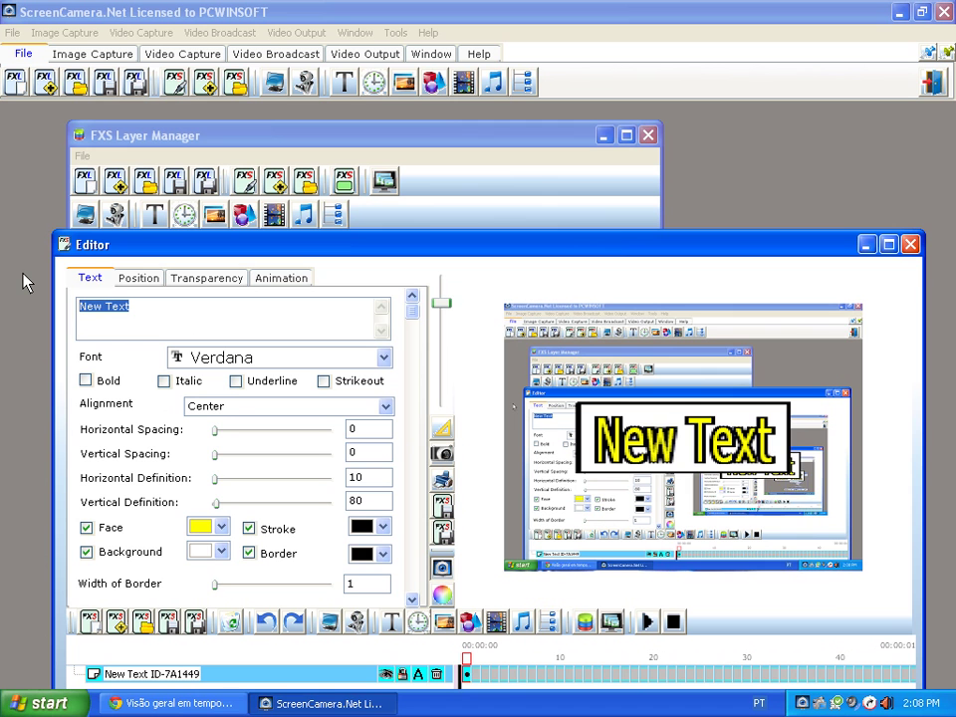
text(PCWin)
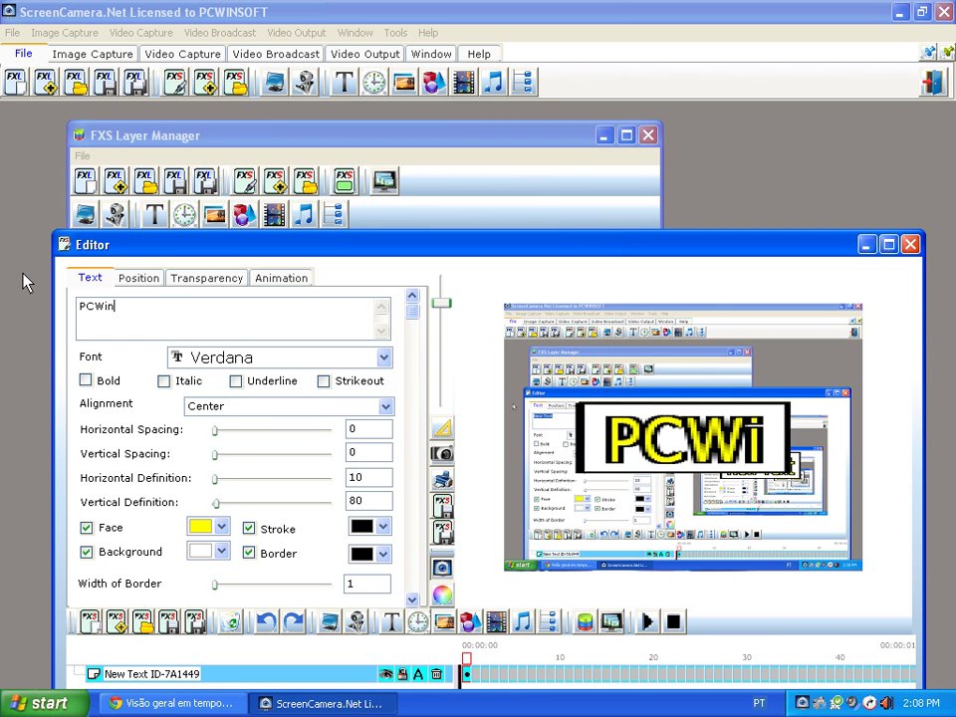
text(Soft)
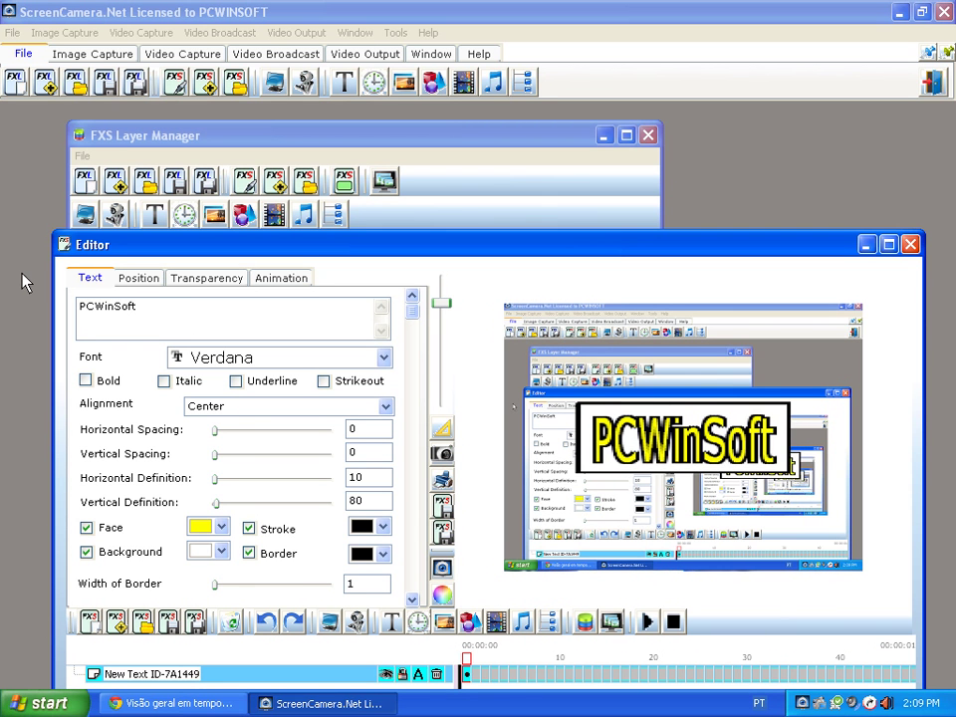
Step: Turn off the text's background and border, and show a plain colour background in the Editor preview
click(86, 553)
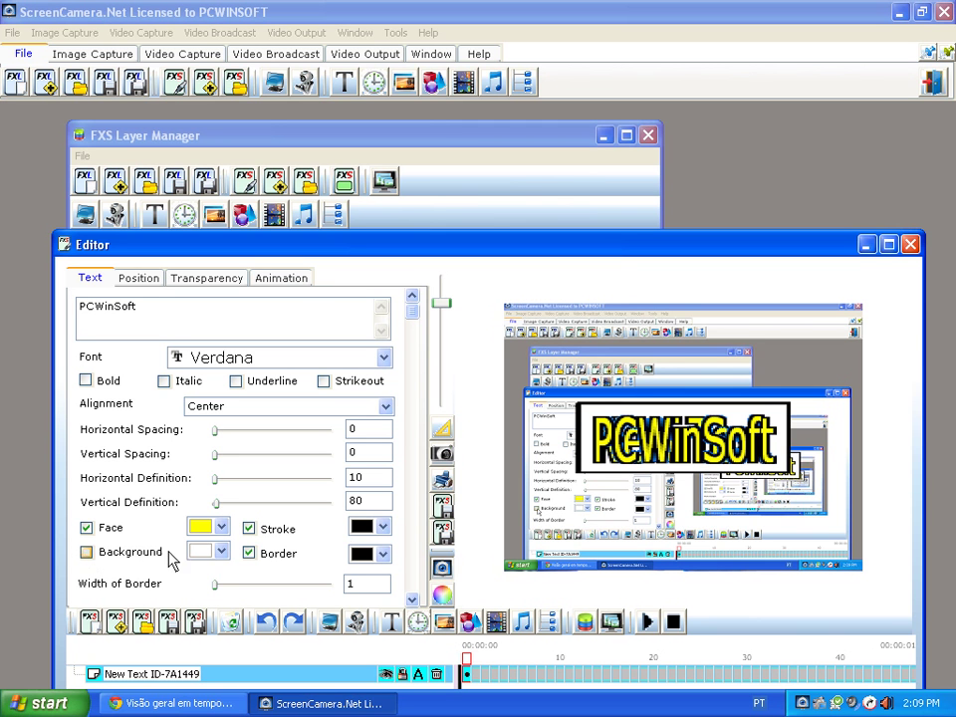
click(443, 597)
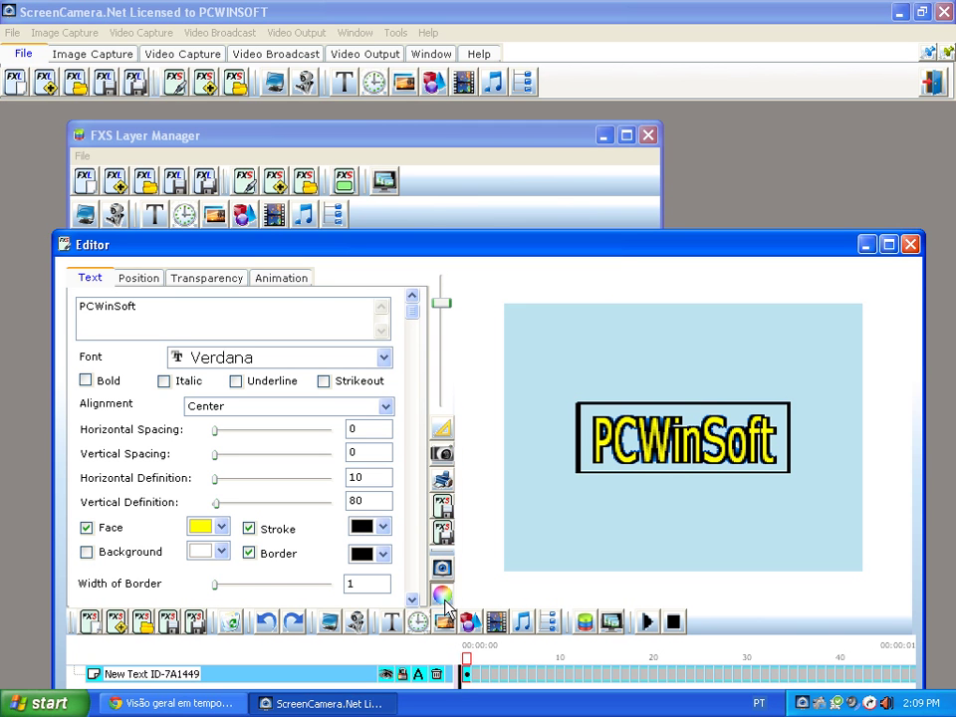
click(254, 557)
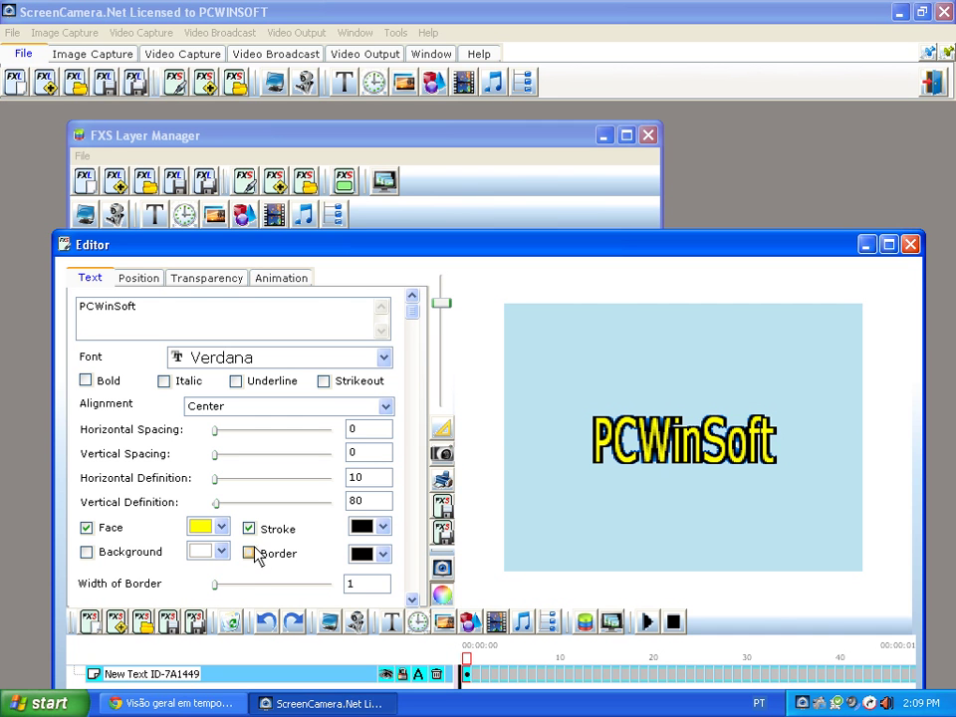
Step: Set the text's face colour to aquamarine with the stroke enabled, and set Horizontal Definition to 18 and Vertical Definition to 189
click(250, 528)
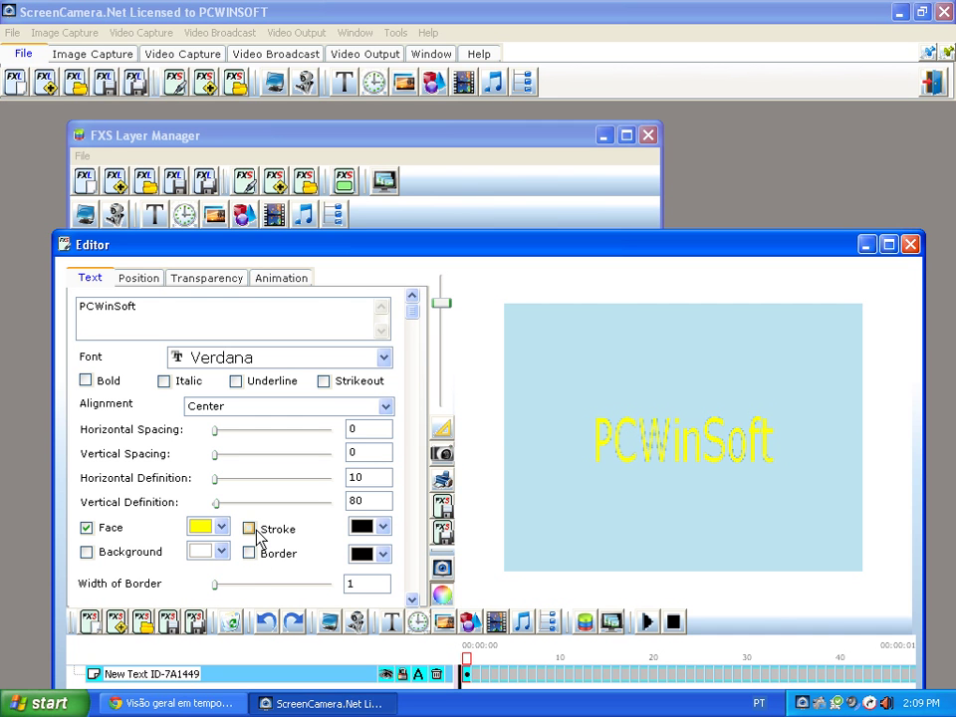
click(221, 528)
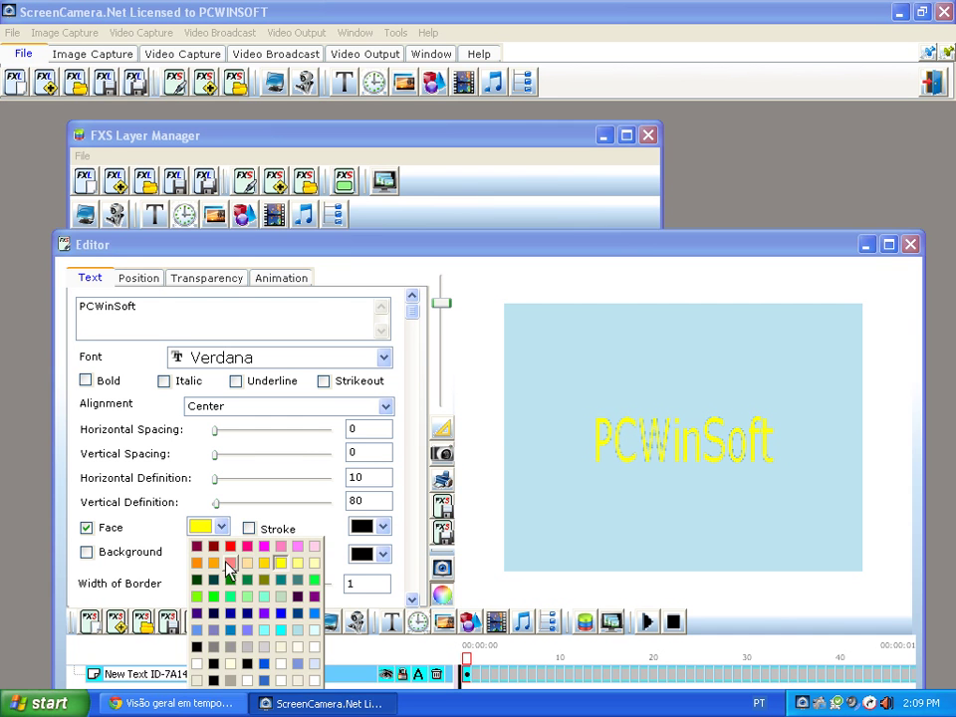
click(266, 597)
click(271, 532)
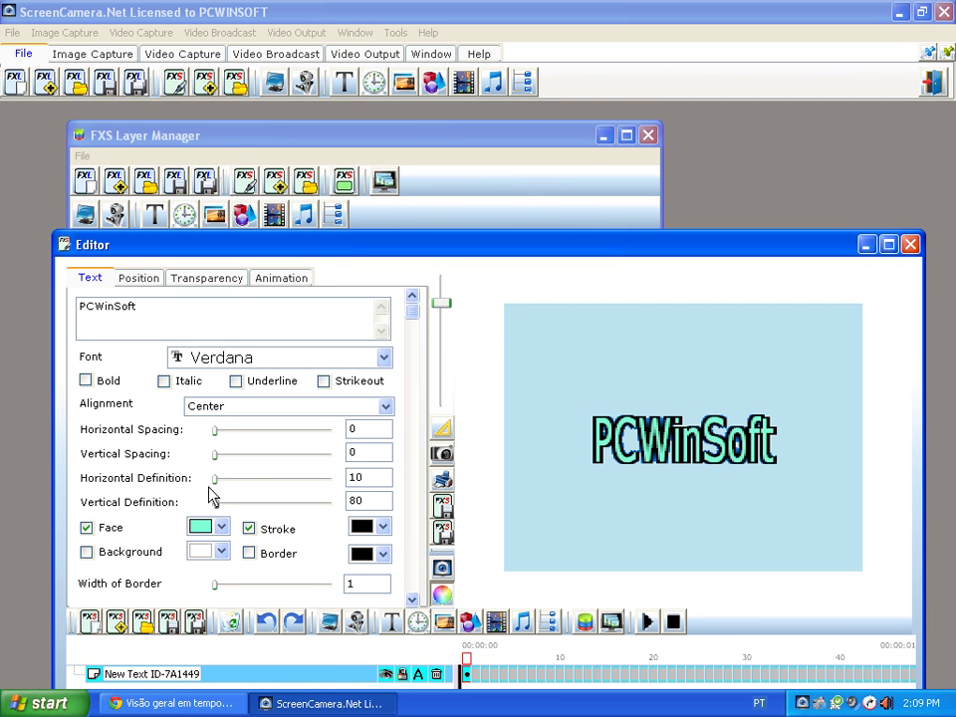
drag(218, 487, 222, 512)
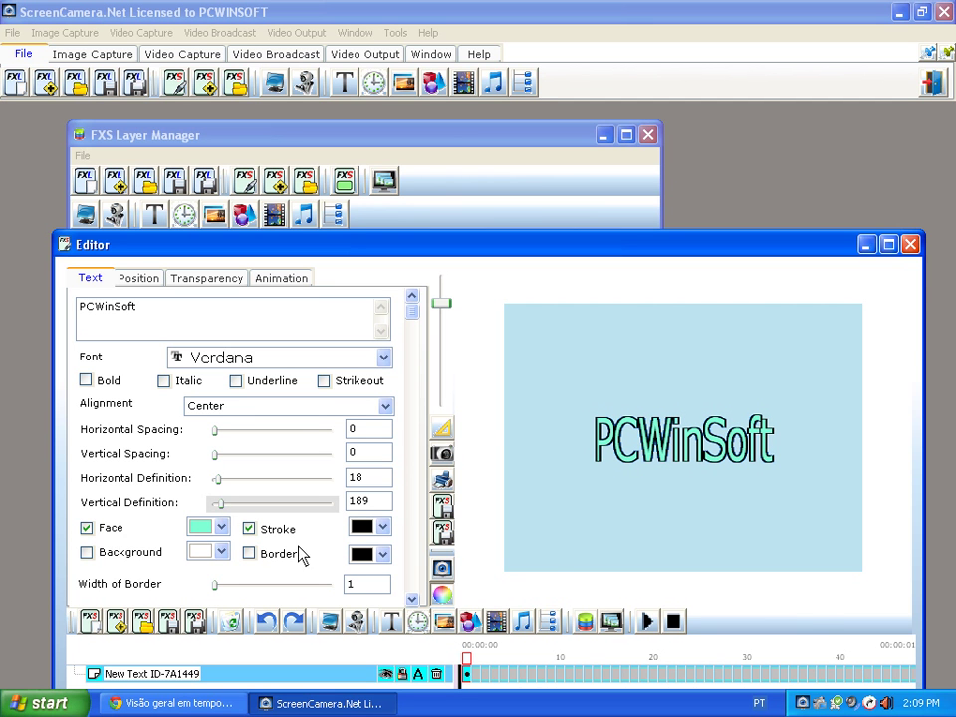
Step: Save the text effect as pcwinsoft in the Text folder and close the Editor
click(443, 533)
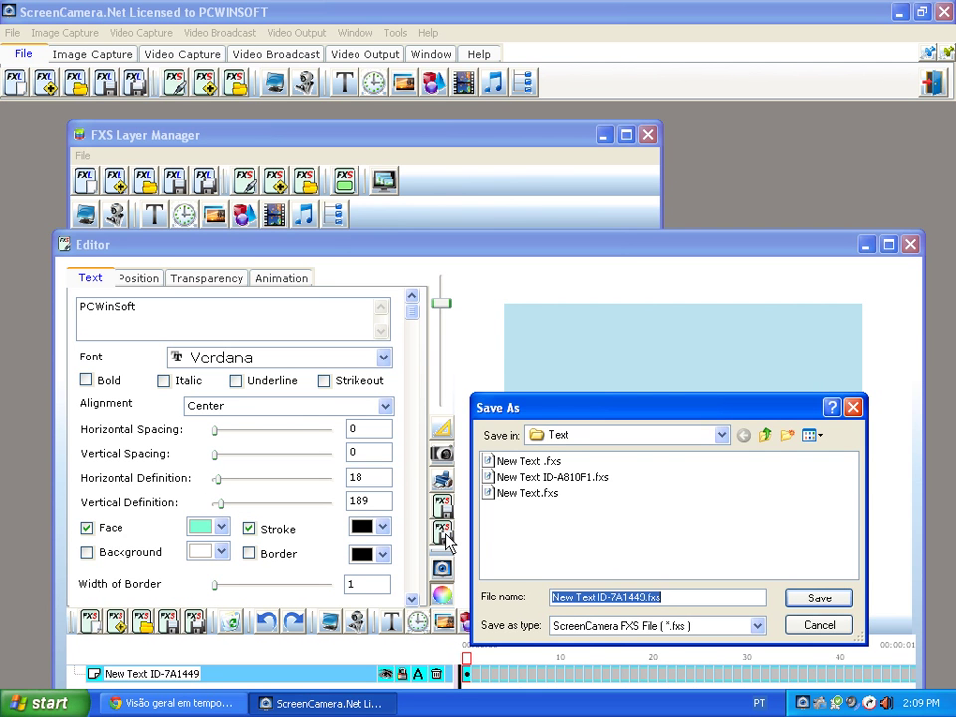
text(pcw)
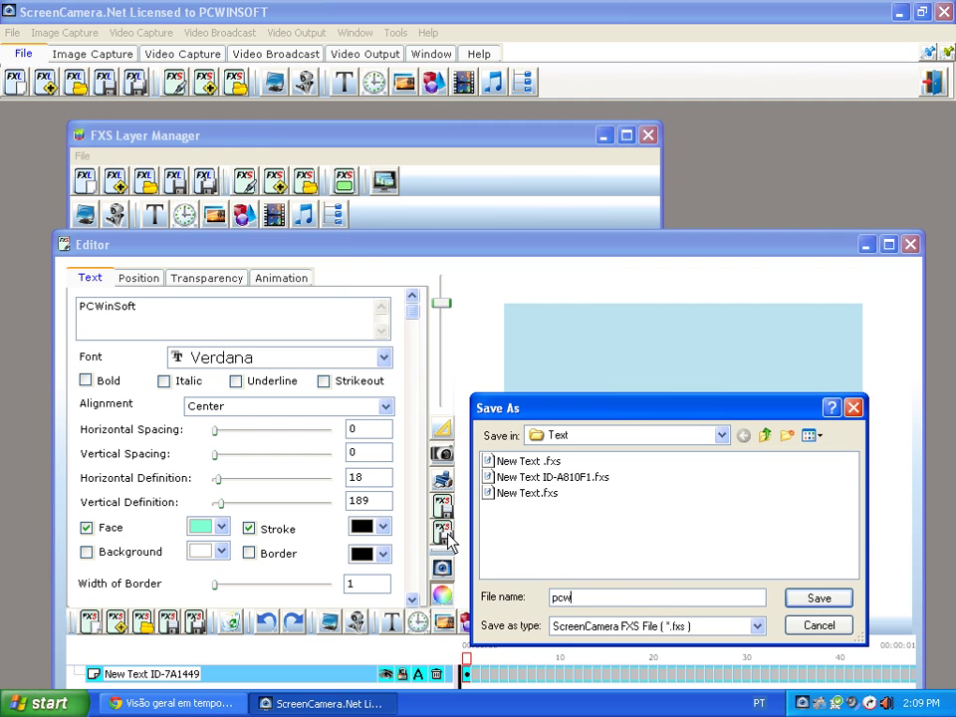
text(insoft)
key(Return)
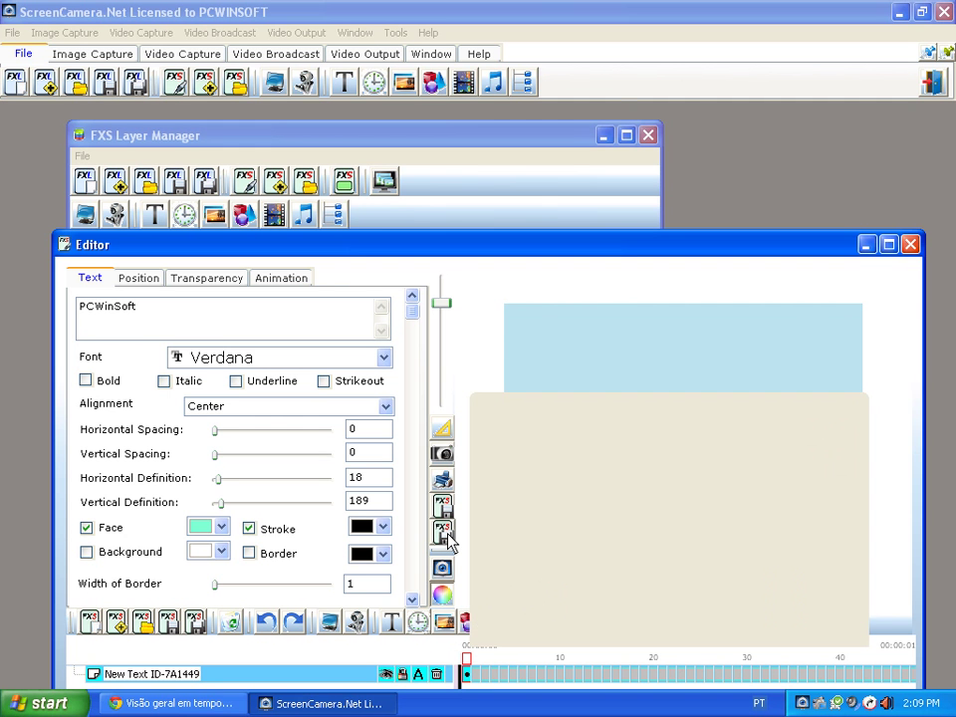
click(911, 245)
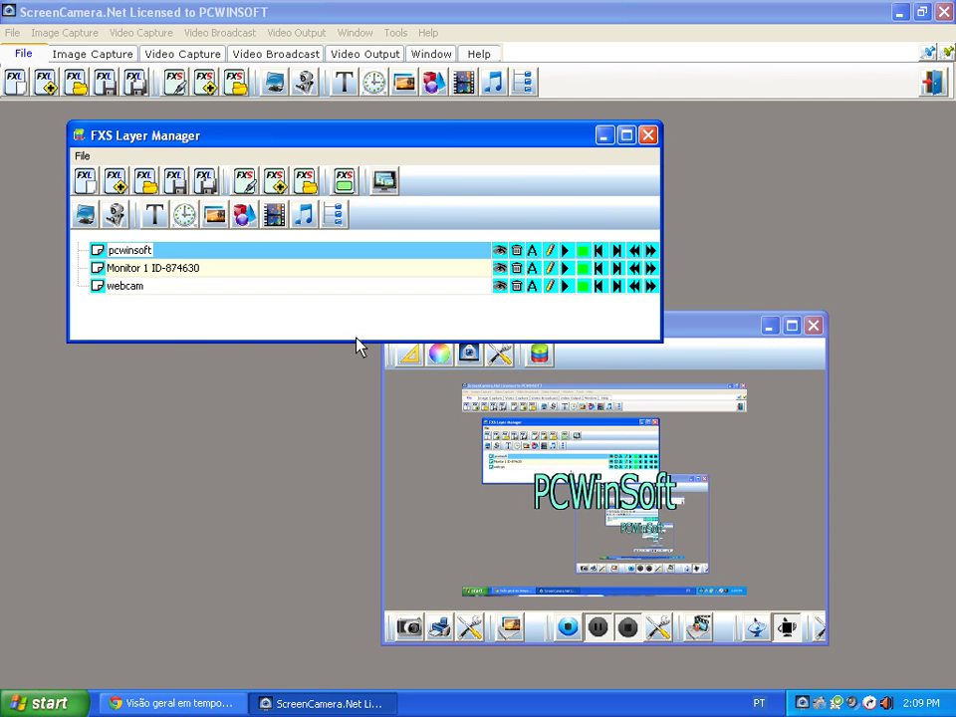
Step: Make the FXS Layer Manager window slightly taller and toggle the pcwinsoft layer's visibility off and on
drag(357, 341, 356, 355)
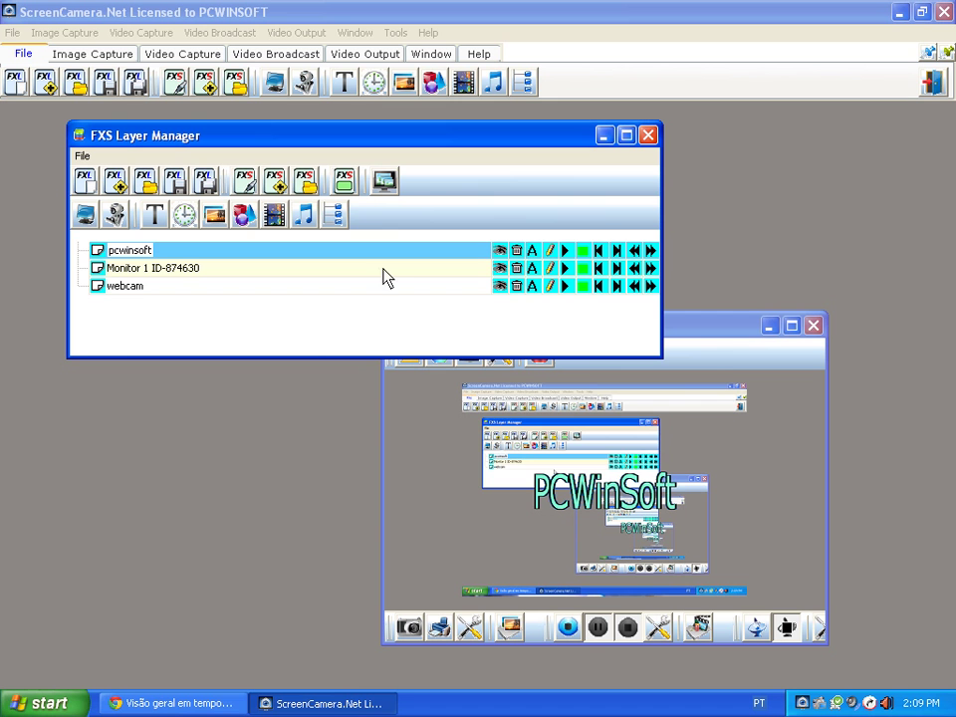
click(499, 249)
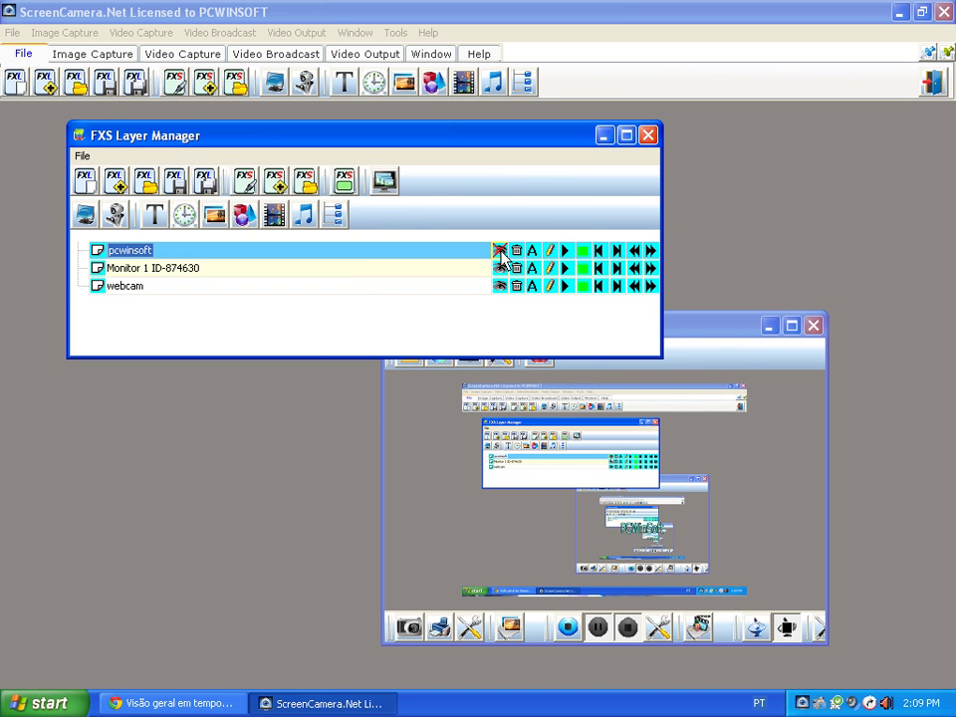
click(500, 252)
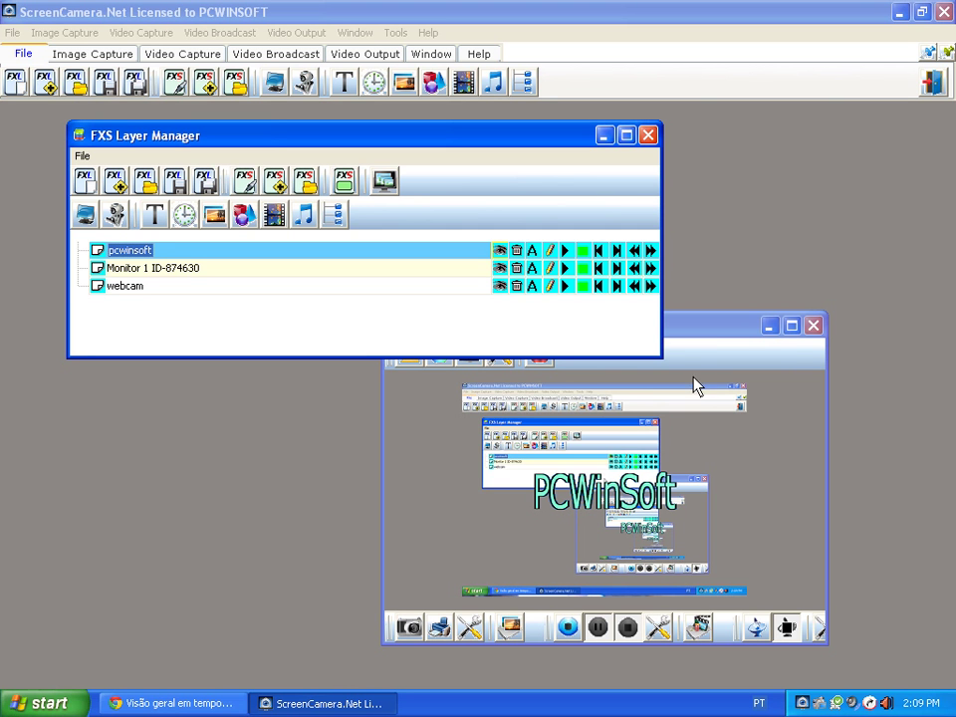
Step: Reposition and enlarge the Video Output Preview window, capture a snapshot of the output, and move the captured image's window aside
drag(686, 340, 591, 292)
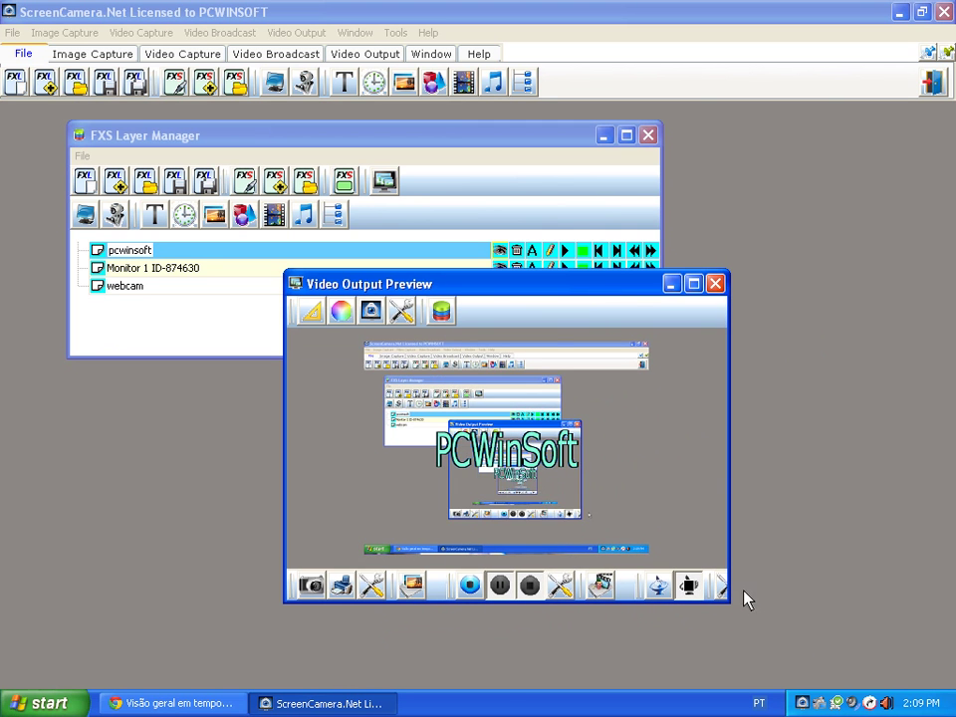
drag(731, 609, 773, 629)
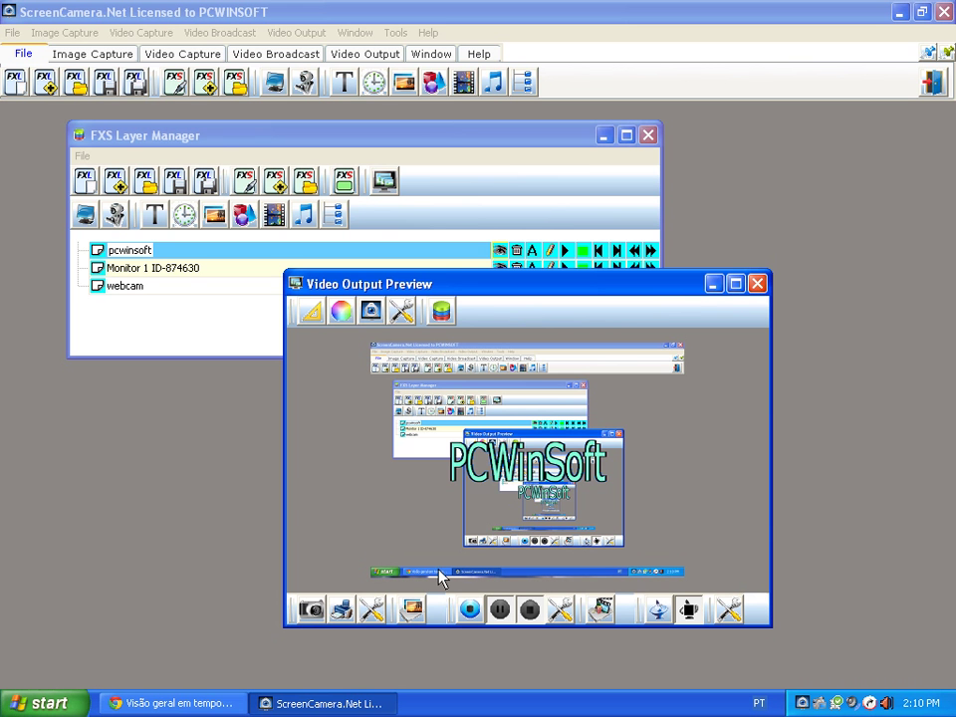
click(313, 611)
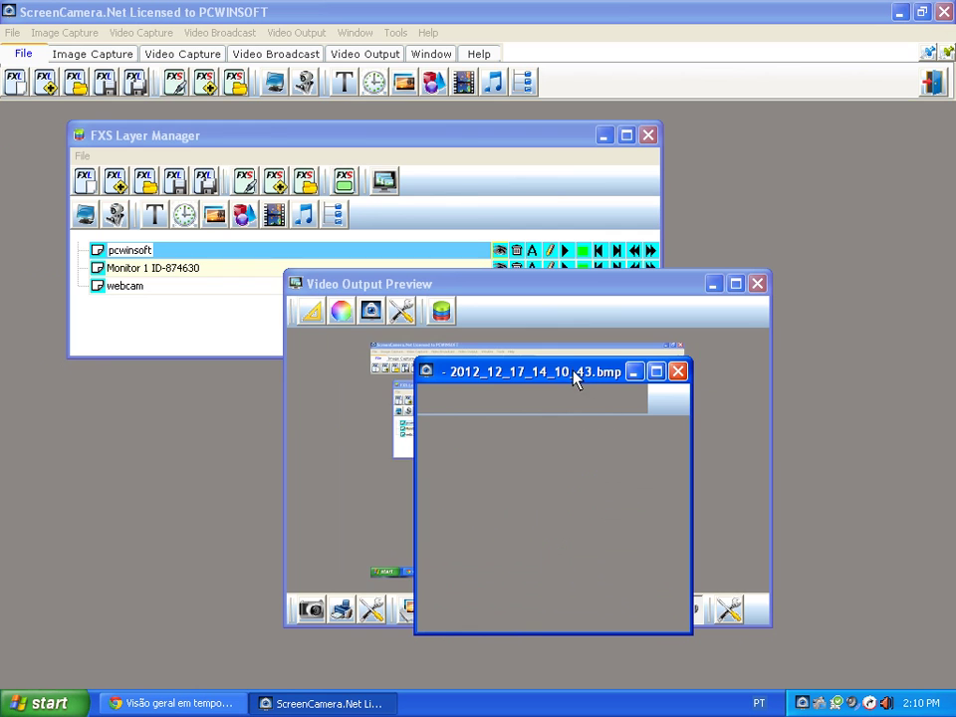
drag(575, 374, 270, 260)
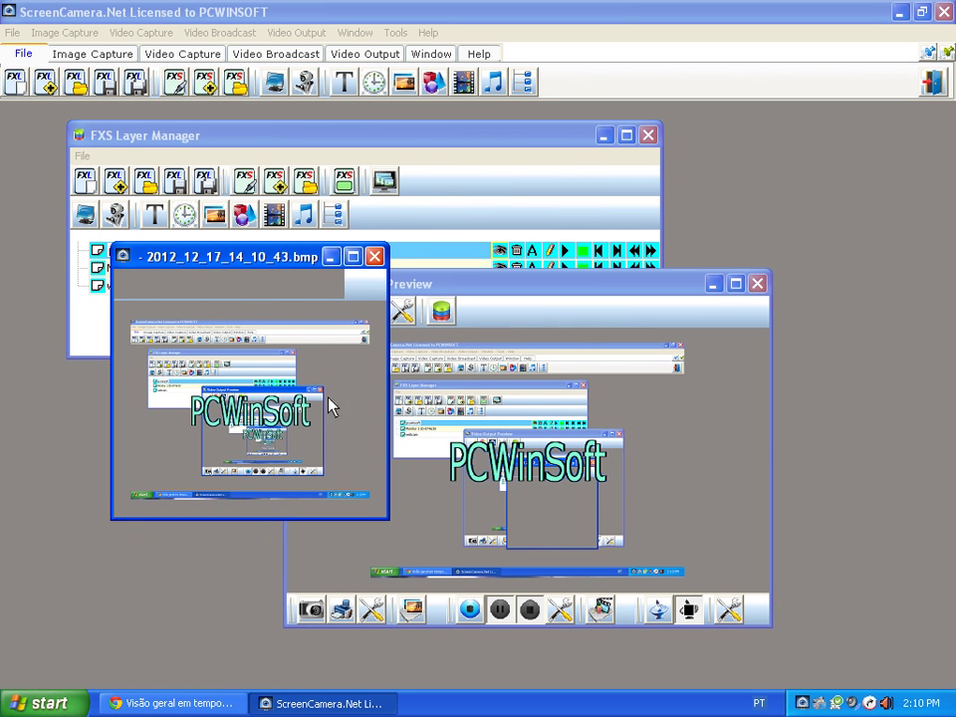
click(330, 256)
click(500, 686)
drag(292, 349, 286, 299)
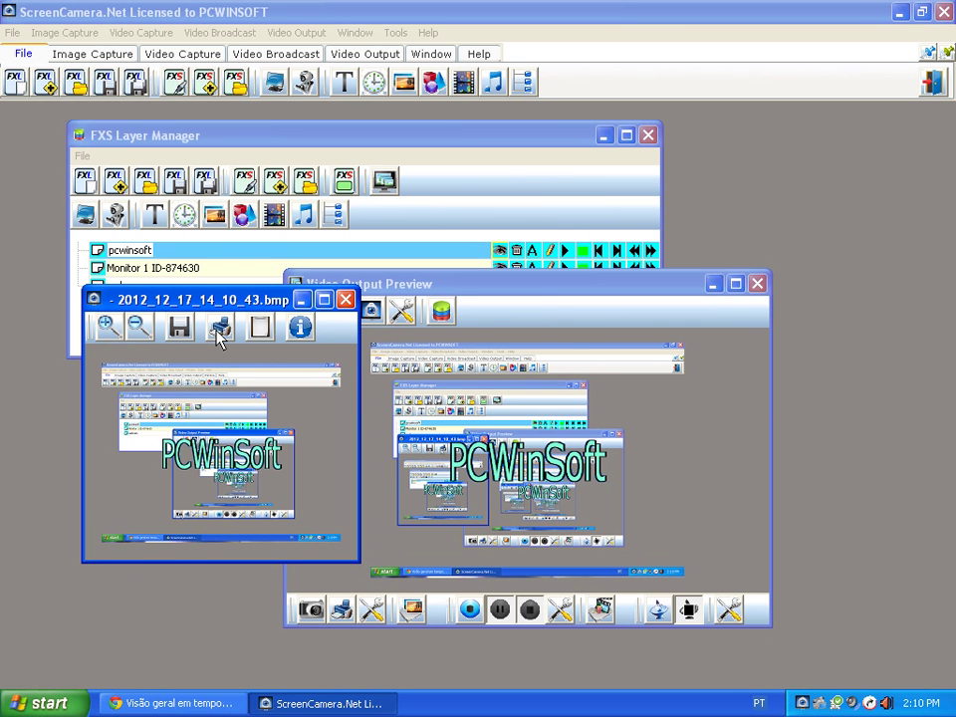
Step: Check the captured image's file information and close the image window
click(302, 328)
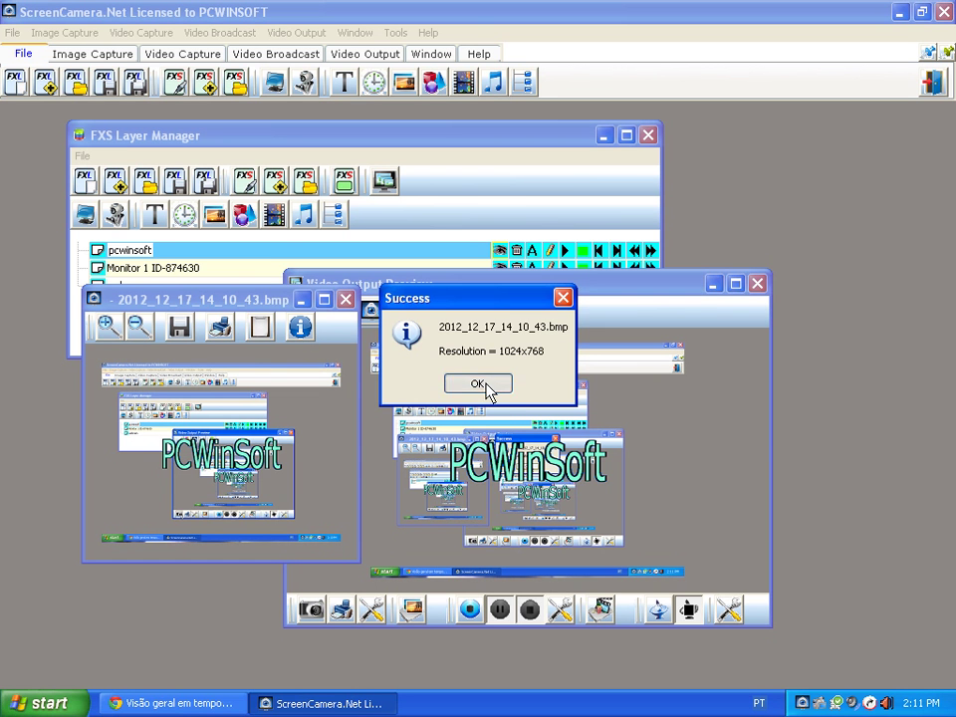
click(477, 383)
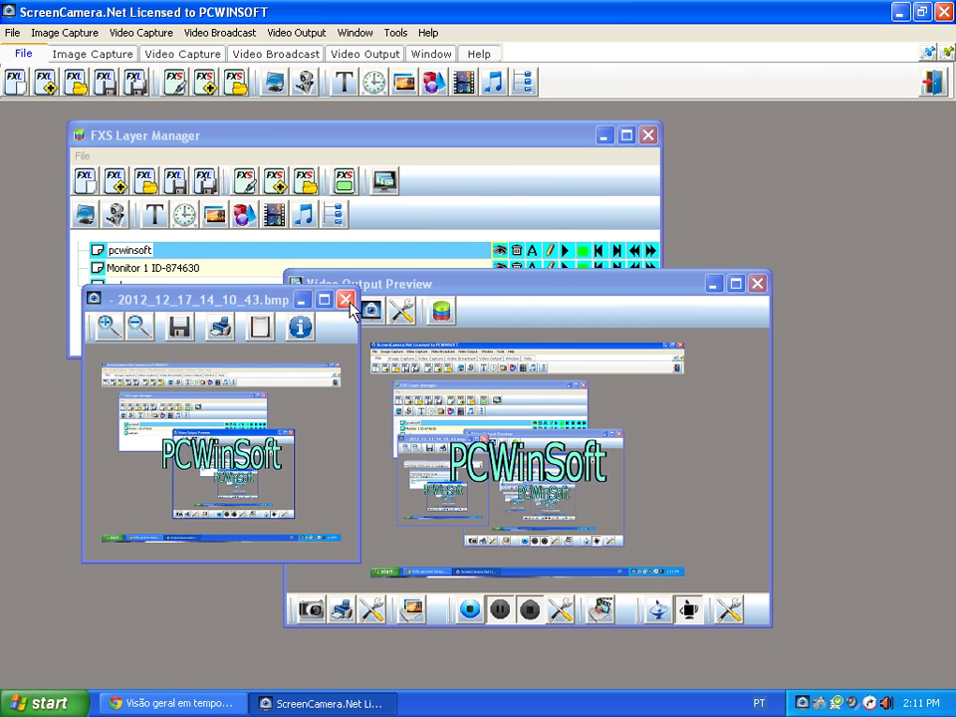
click(346, 300)
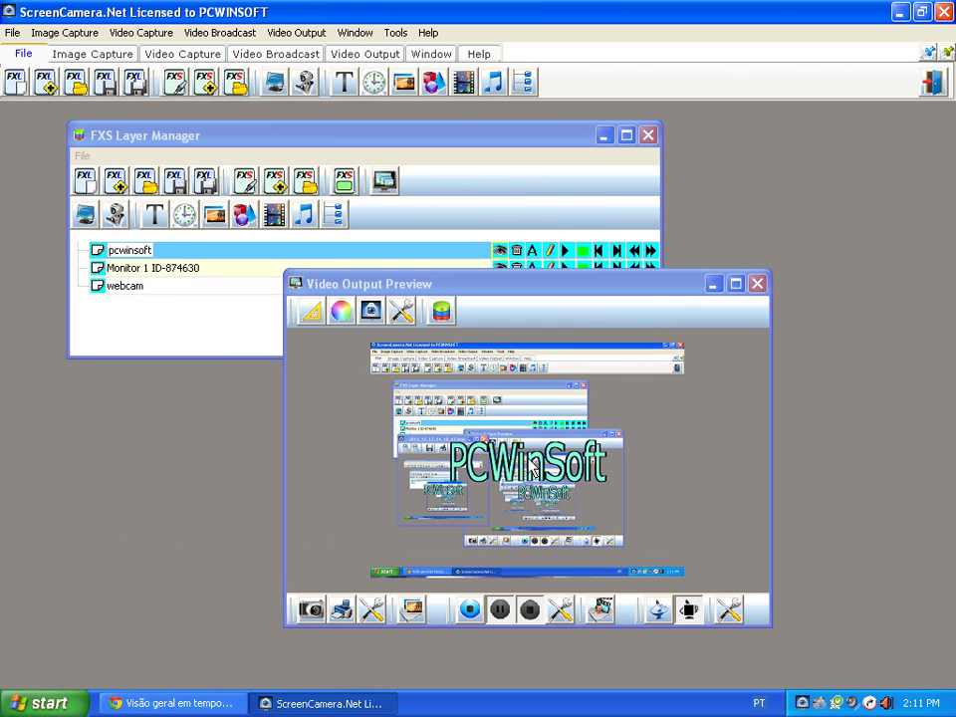
Step: Open the Video Browser from the output preview and move its window fully into view
click(603, 612)
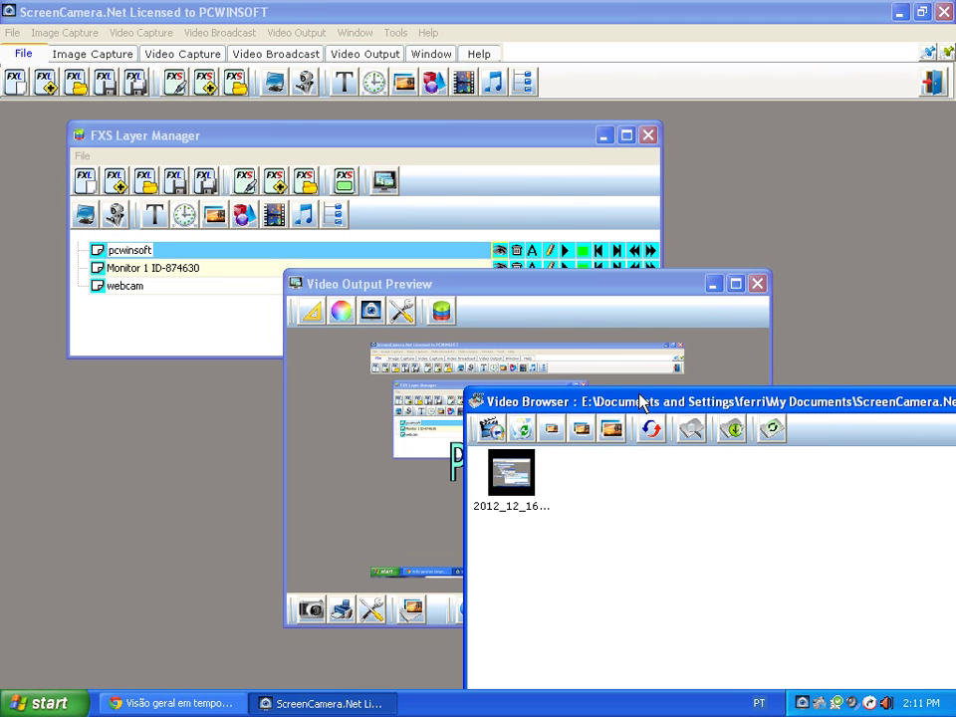
drag(642, 399, 555, 277)
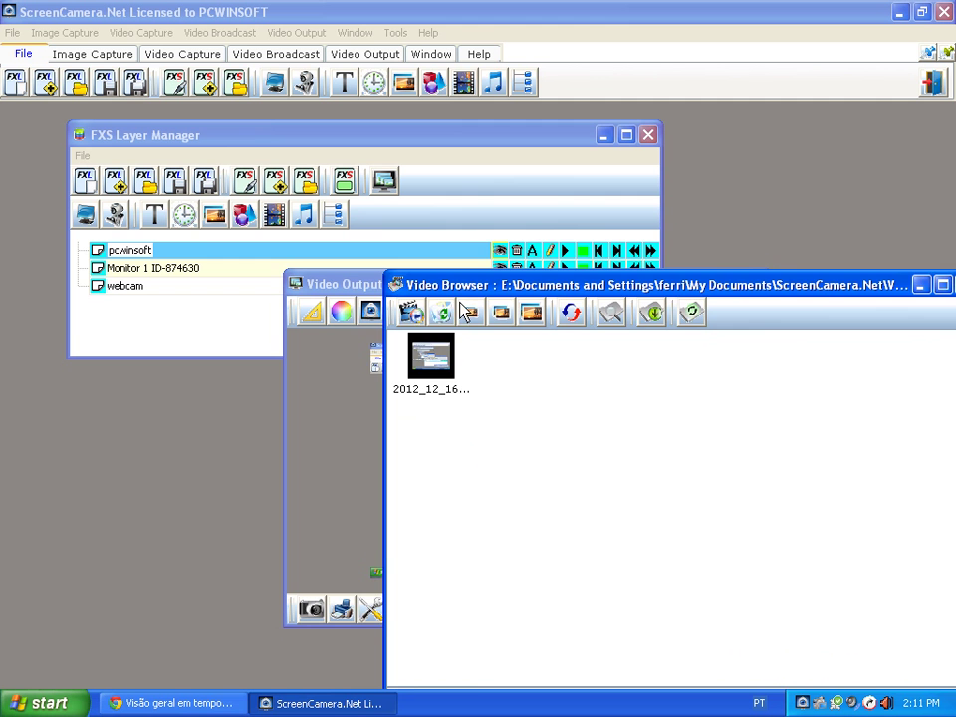
drag(454, 292, 425, 242)
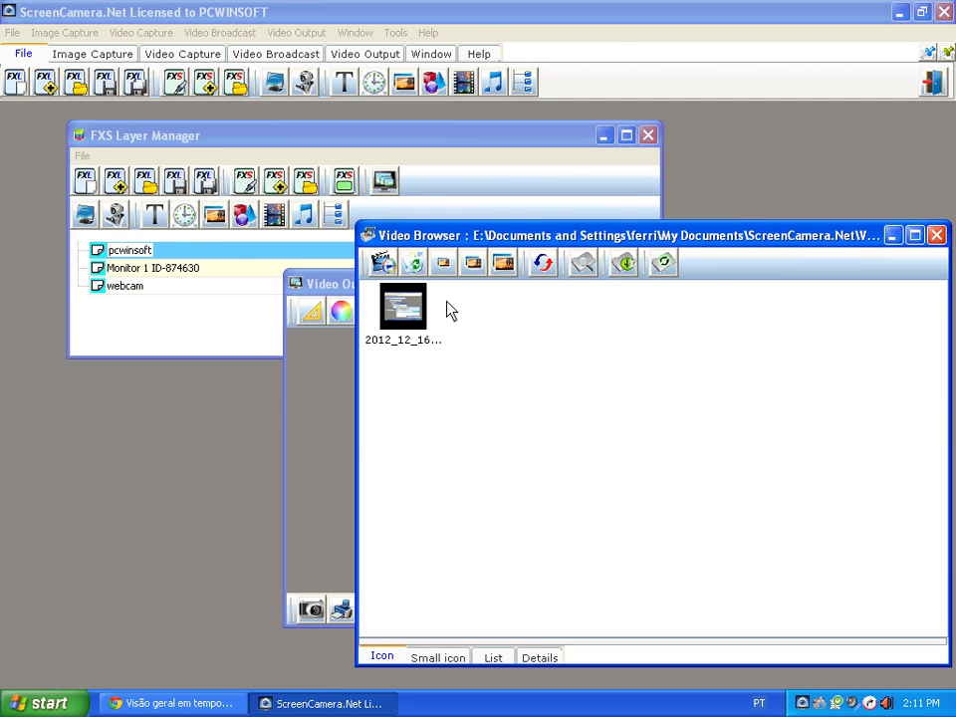
Step: Open the Image Browser, view the captured image 2012_12_17_14_10_43, and close the image viewer
click(433, 56)
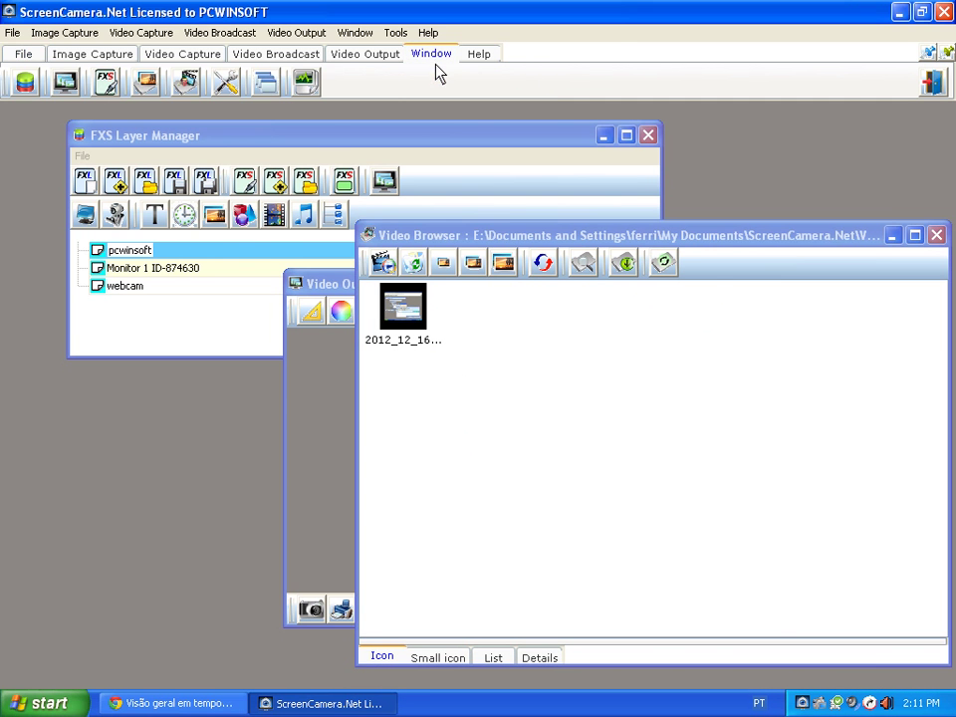
click(148, 83)
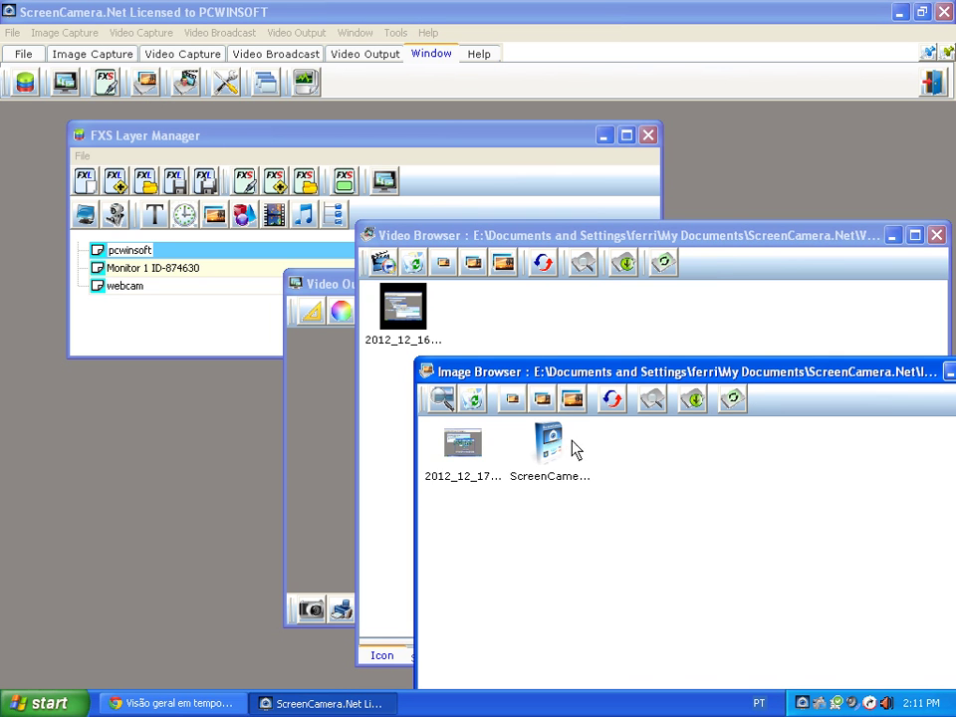
click(466, 450)
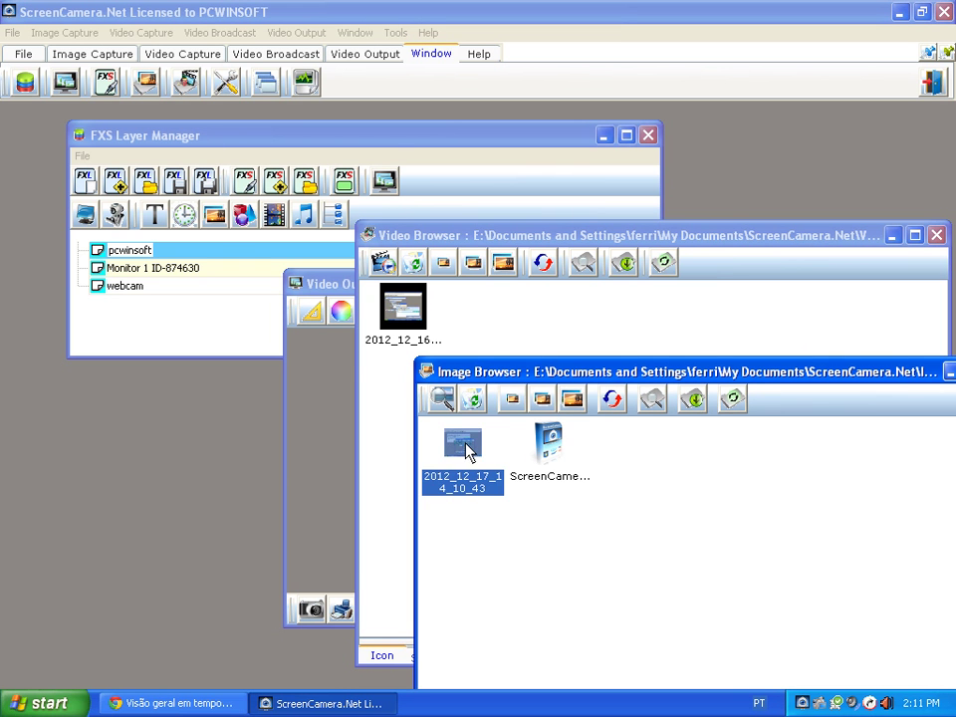
double_click(466, 450)
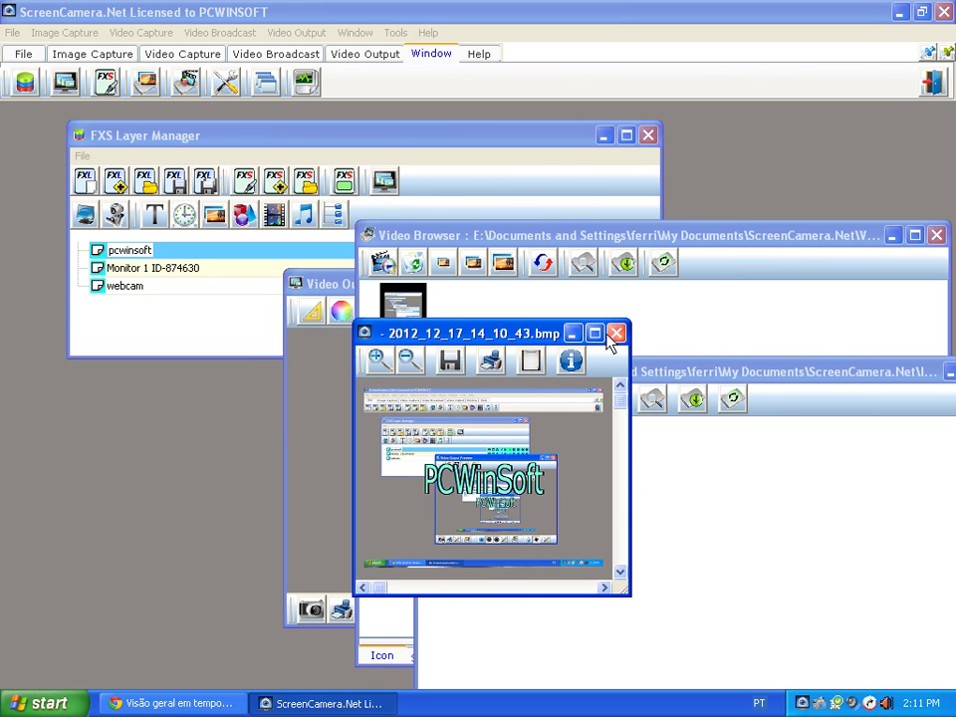
click(615, 334)
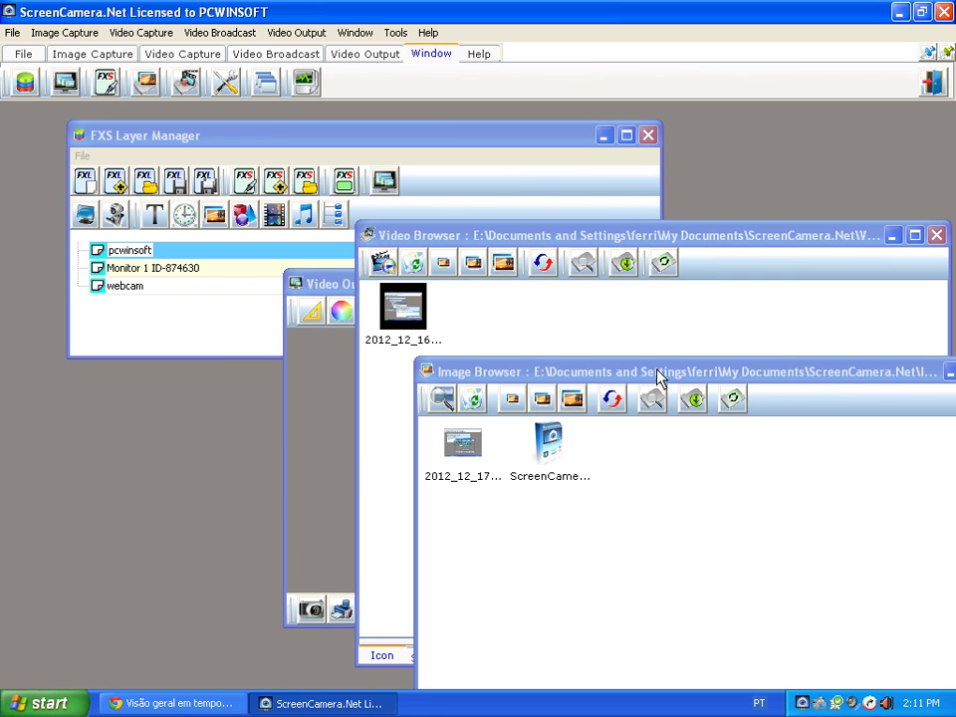
Step: Move the Image Browser and Video Browser windows into reach and close both
drag(657, 379, 367, 373)
click(704, 367)
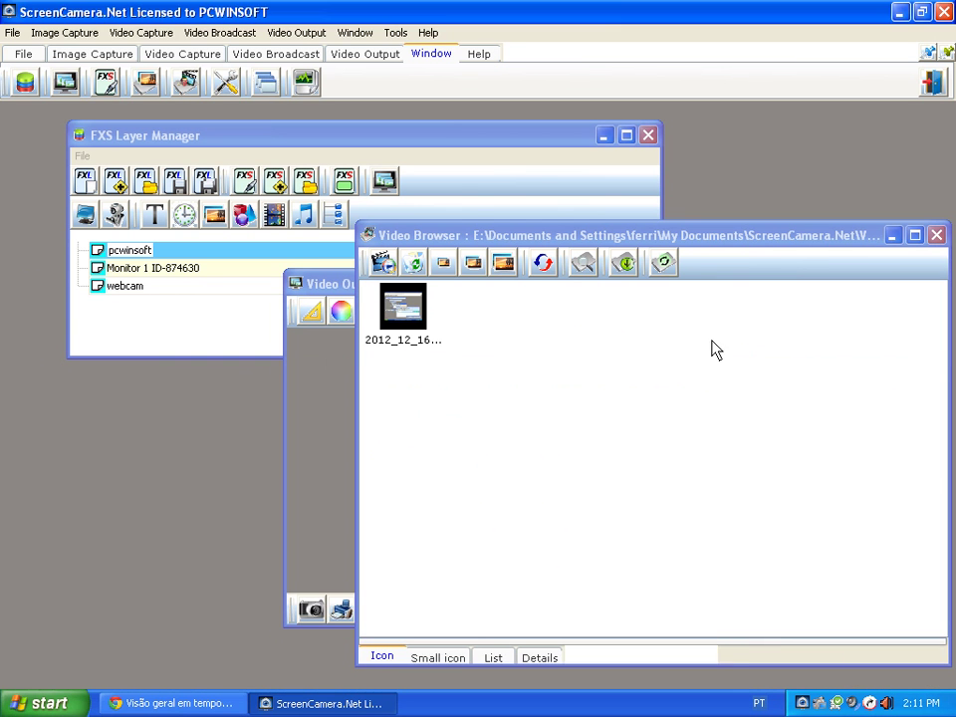
drag(742, 246, 464, 252)
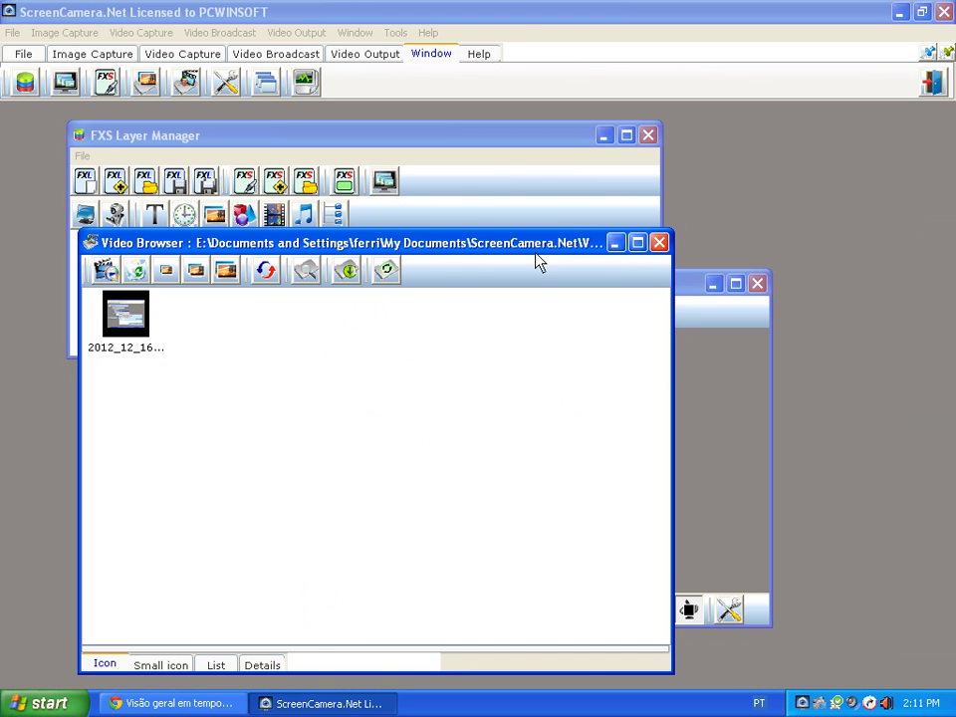
click(657, 243)
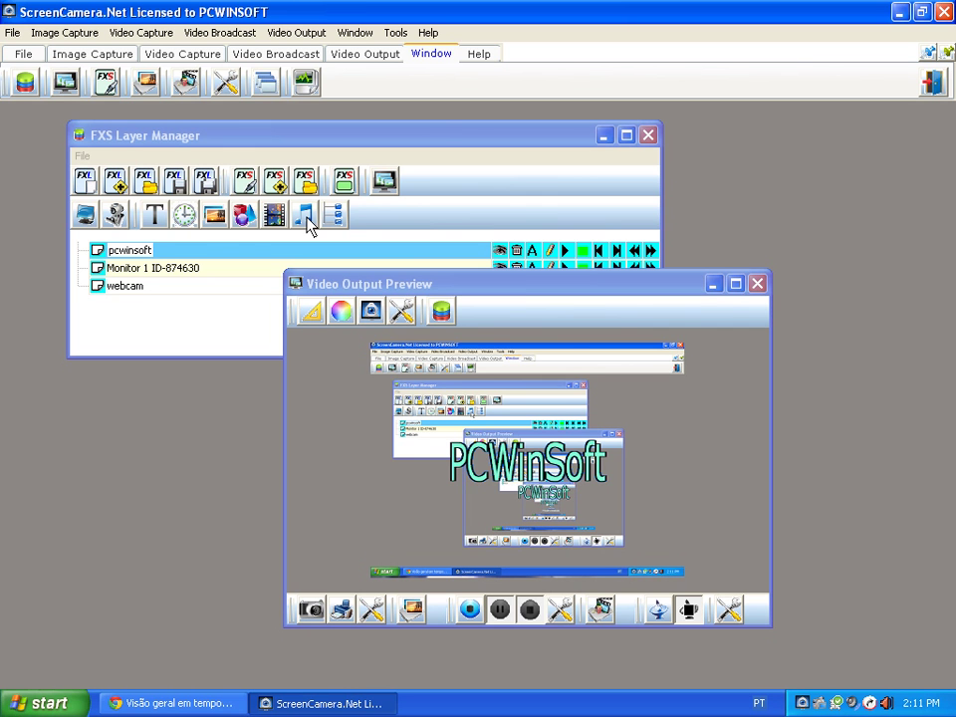
Step: Add a New Image layer using airplane.png from the E:\temp folder
click(219, 224)
click(219, 224)
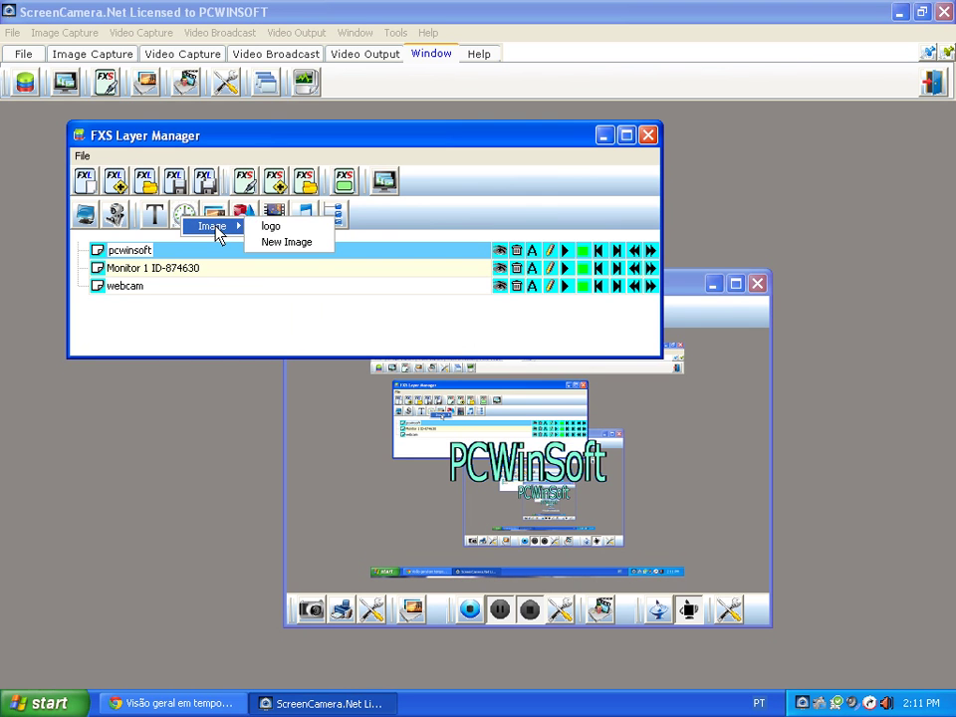
click(287, 242)
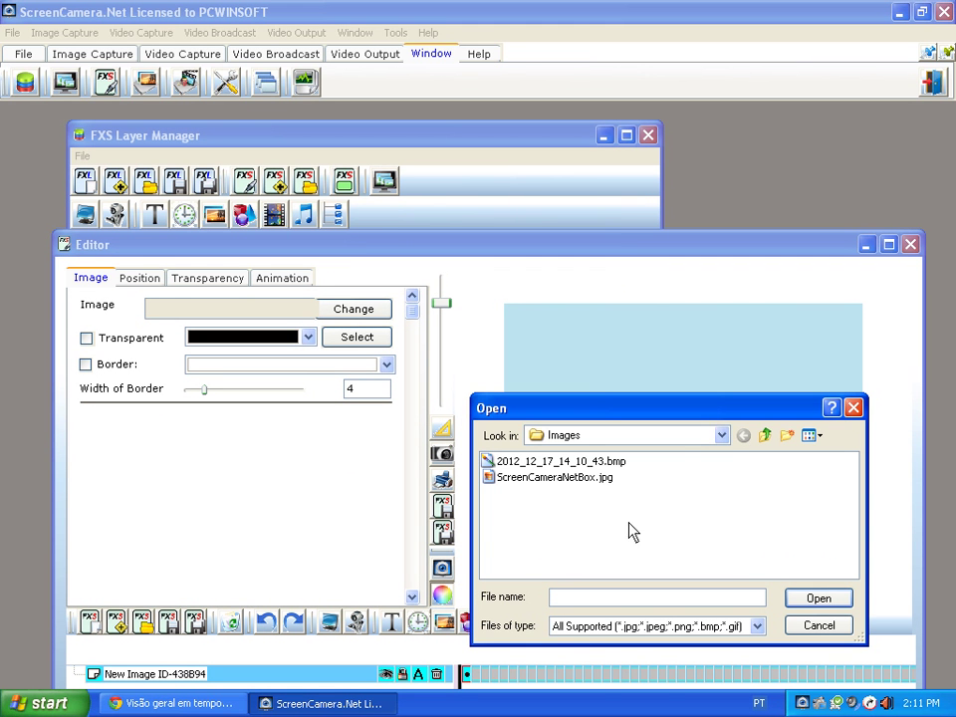
click(720, 435)
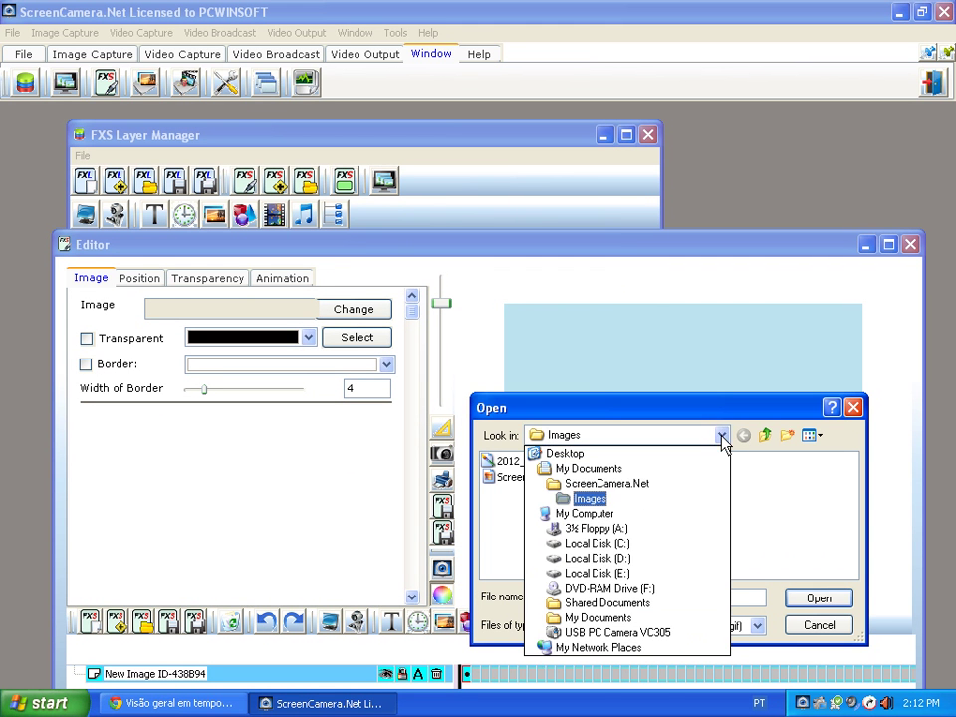
click(607, 573)
click(627, 543)
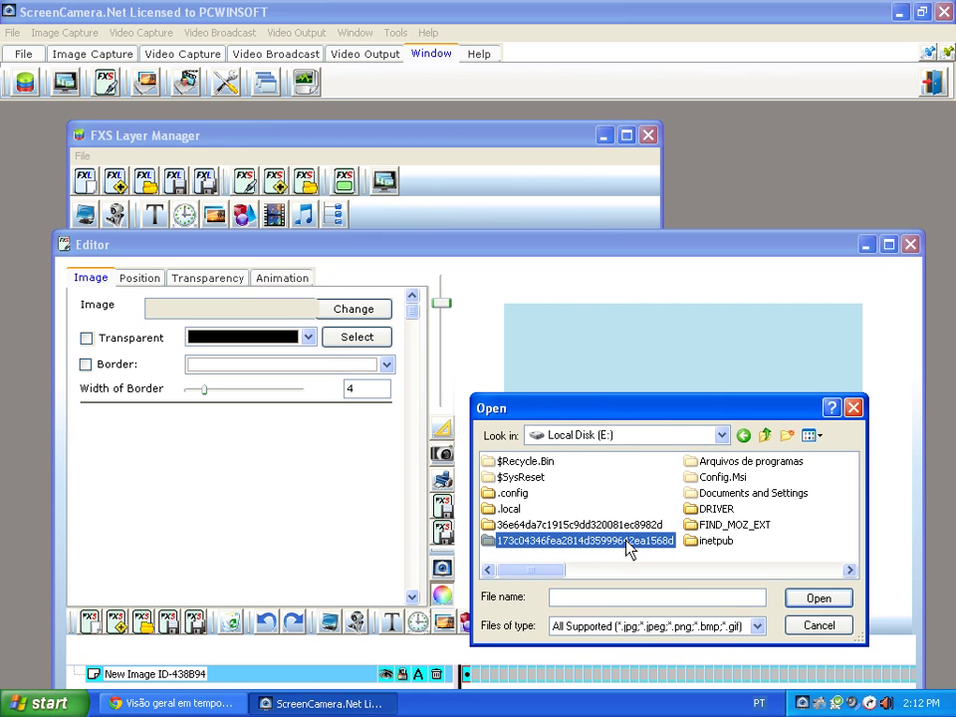
key(t)
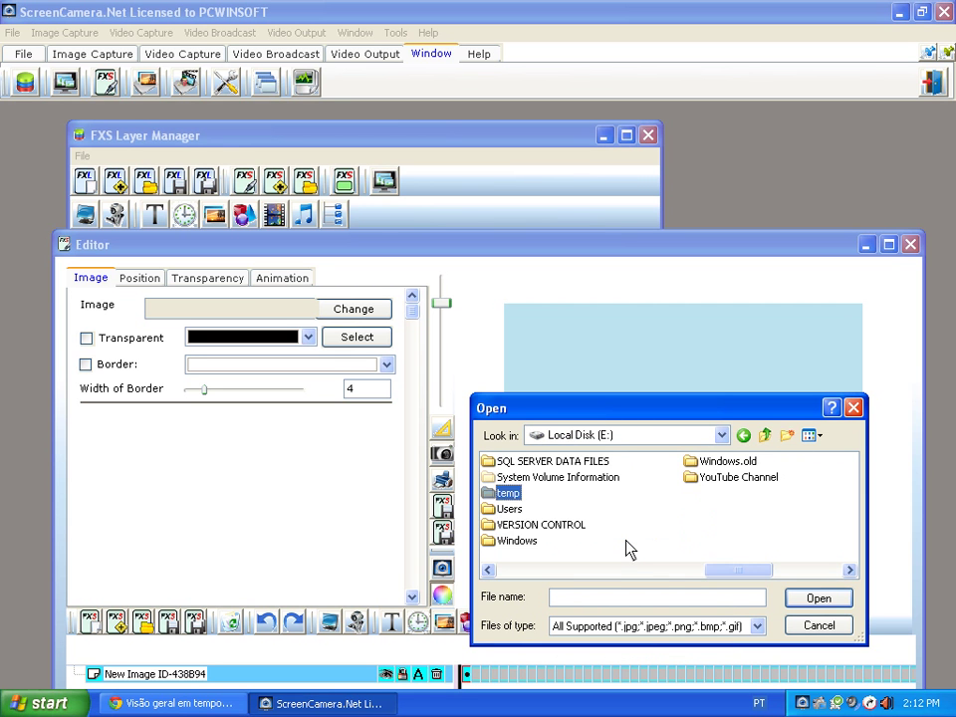
key(Return)
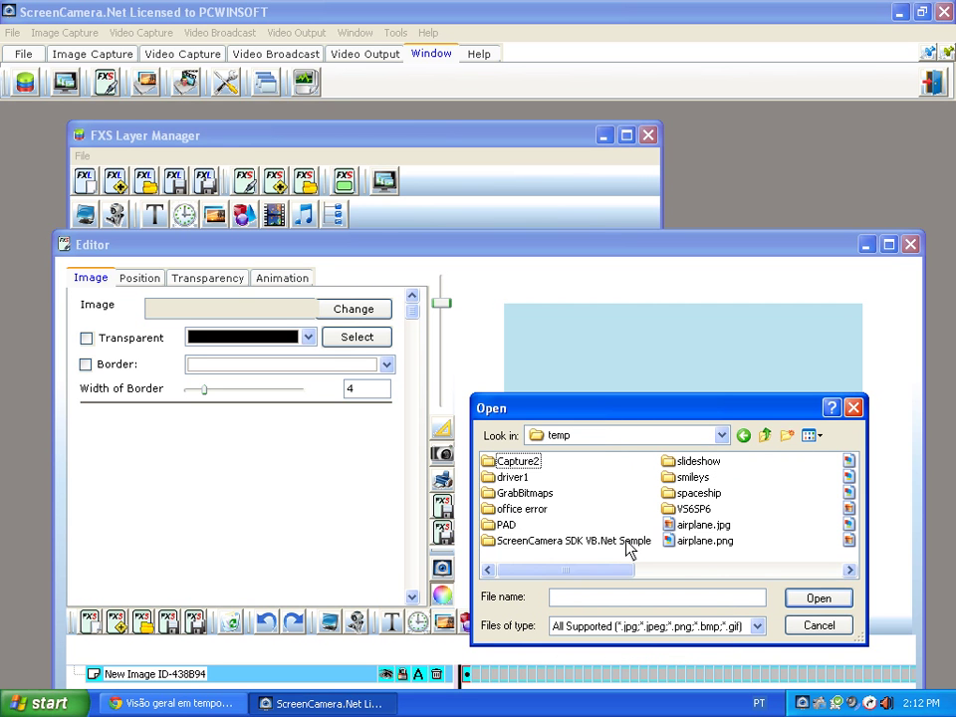
double_click(706, 544)
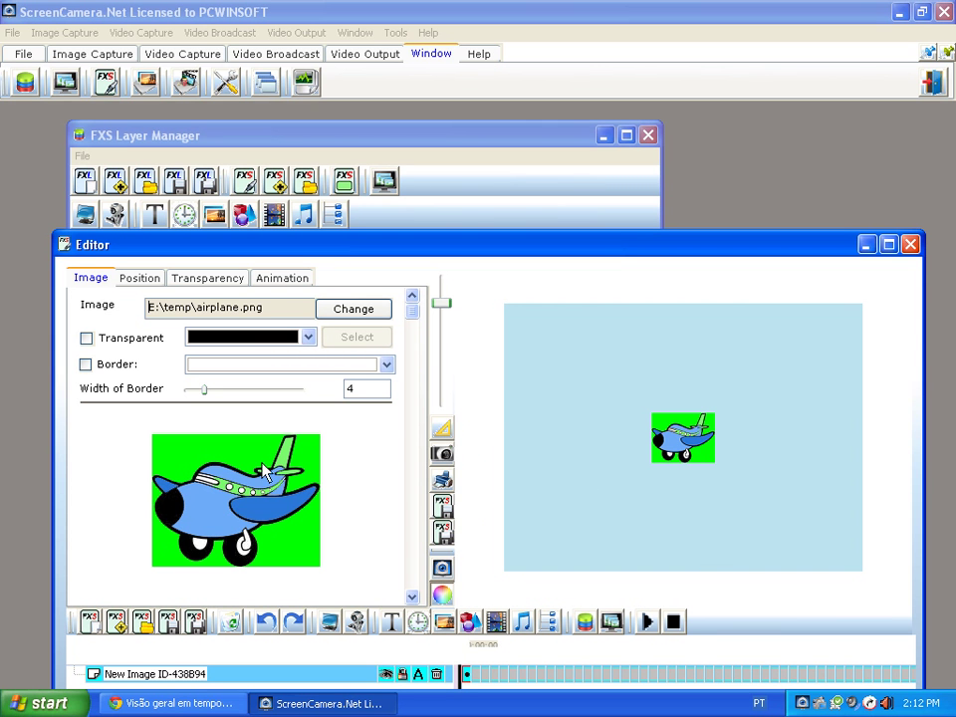
Step: Make the airplane image's green background transparent, enlarge the airplane around the centre of the frame, and close the editor
click(87, 339)
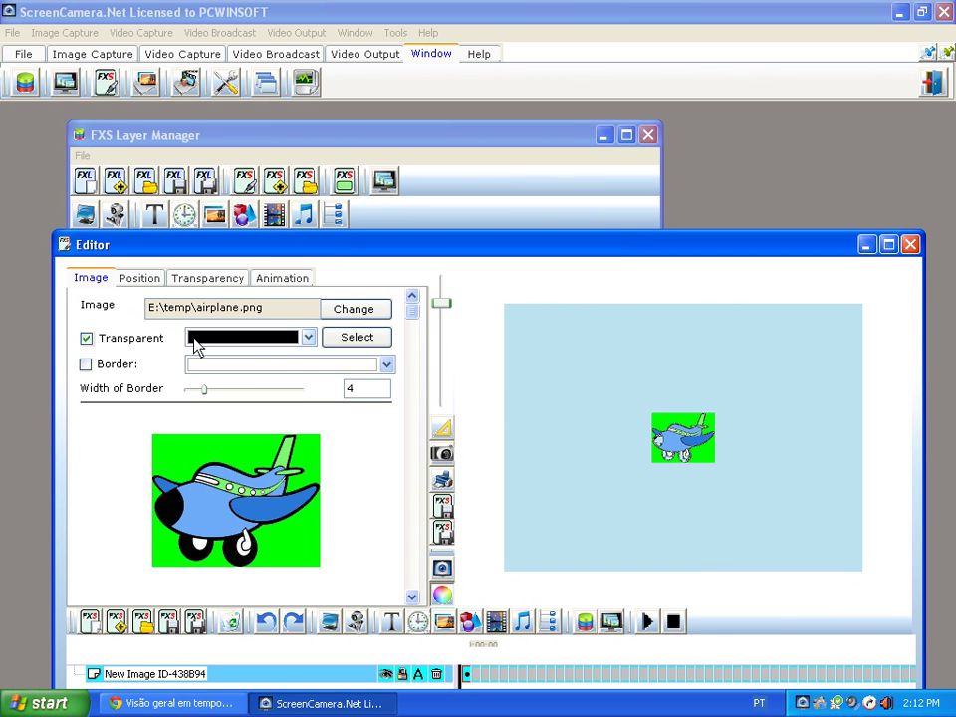
click(355, 349)
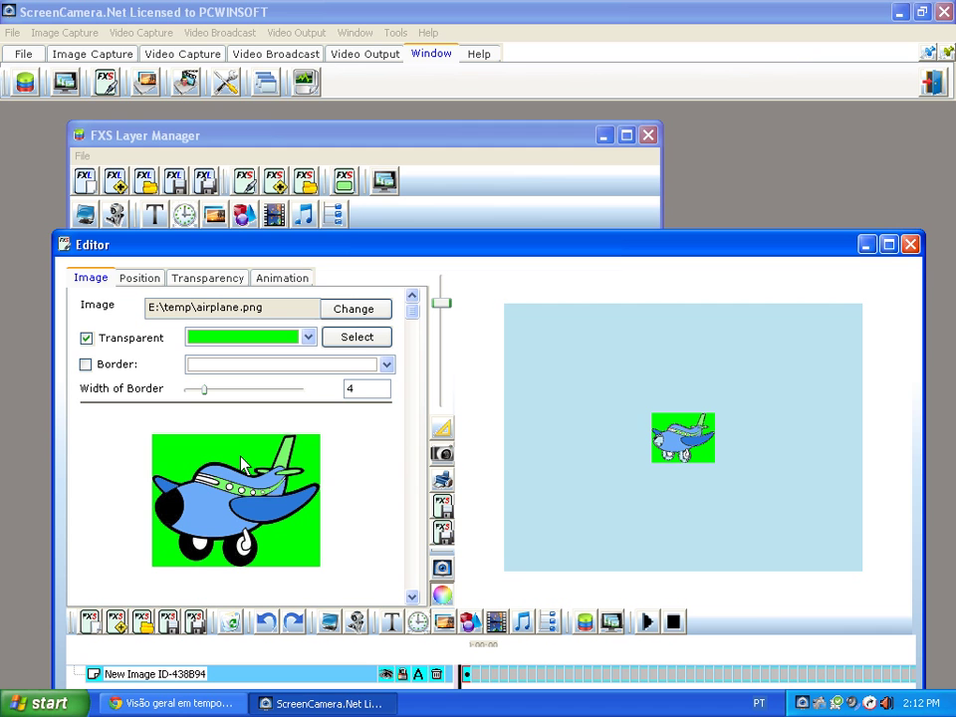
click(669, 460)
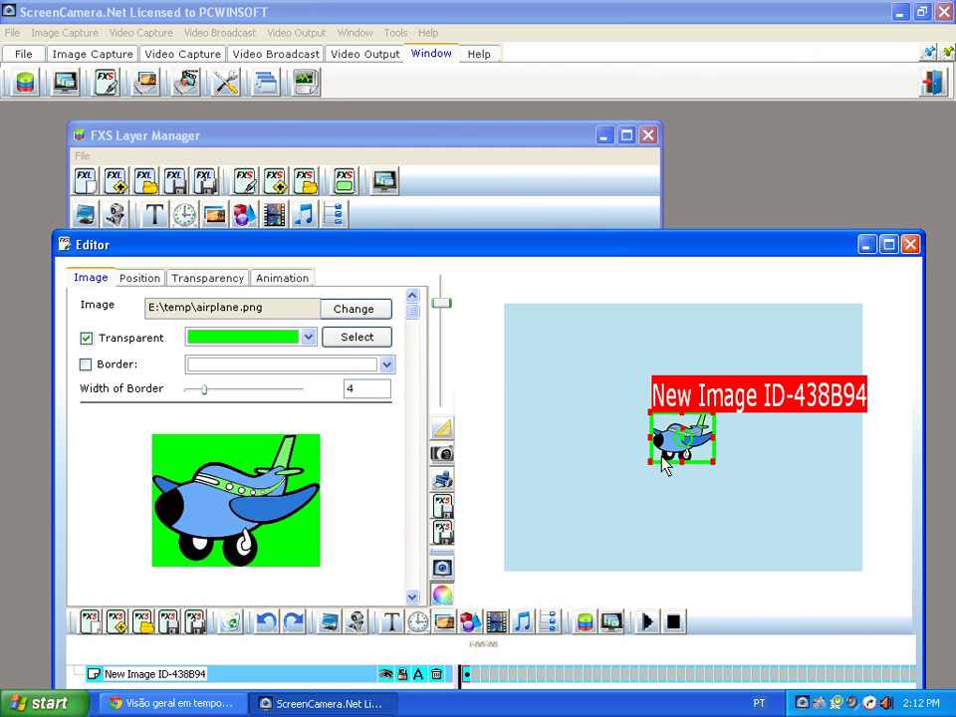
click(610, 497)
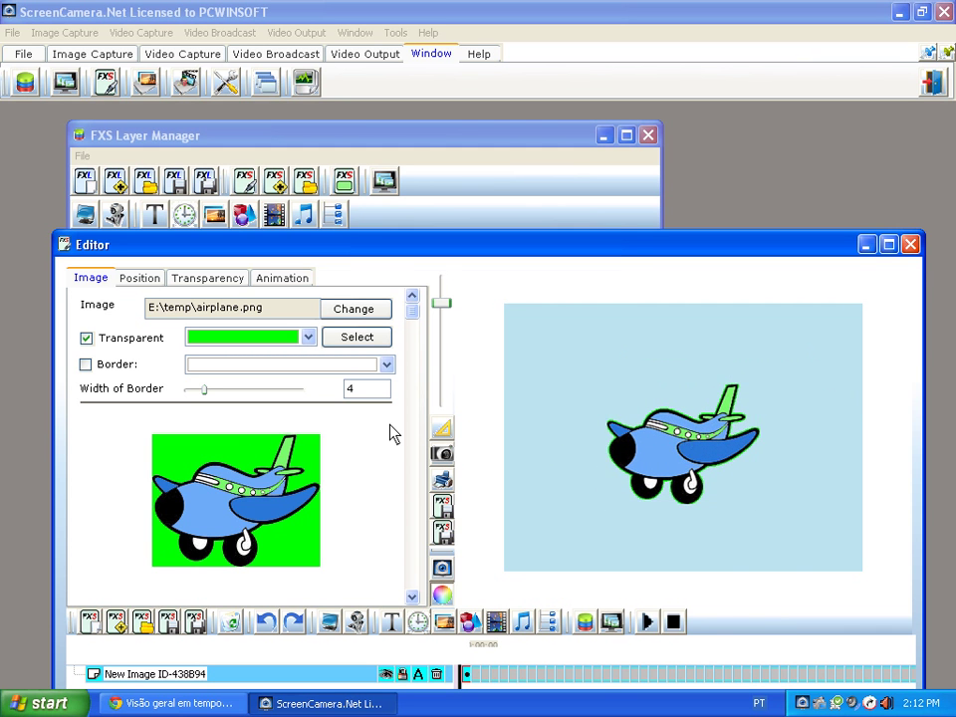
click(907, 249)
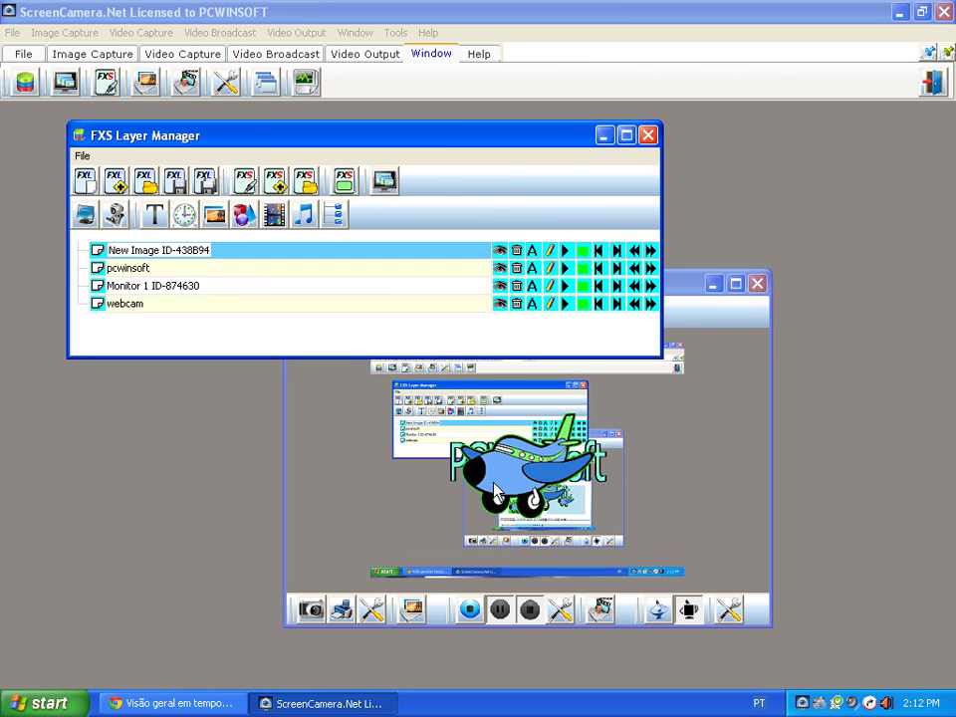
Step: Rename the new image layer to airplane
click(538, 258)
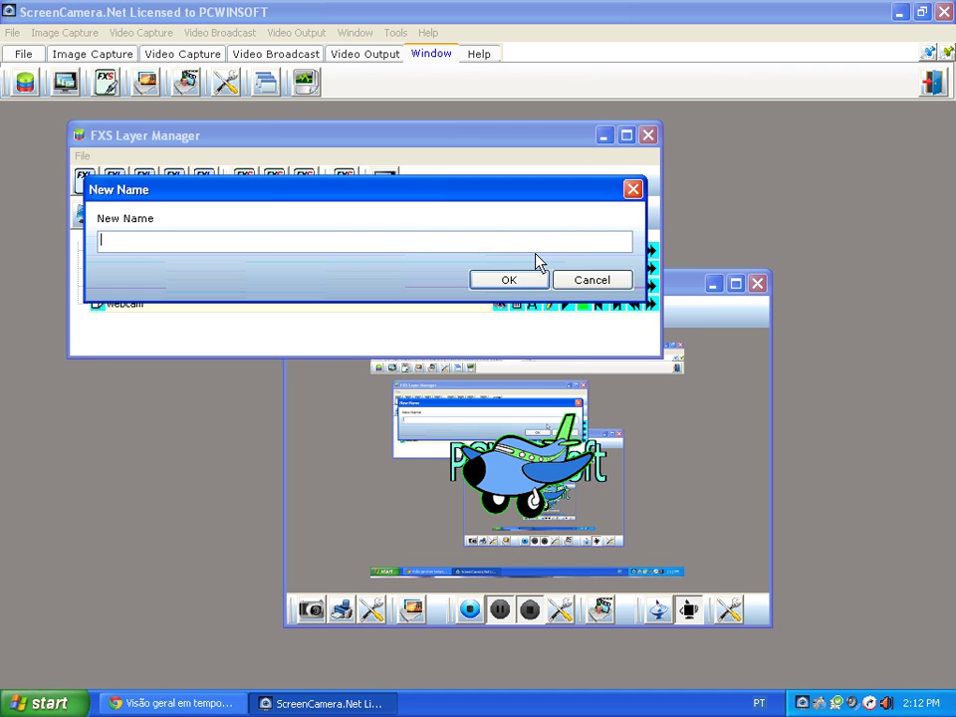
text(airplane)
key(BackSpace)
key(BackSpace)
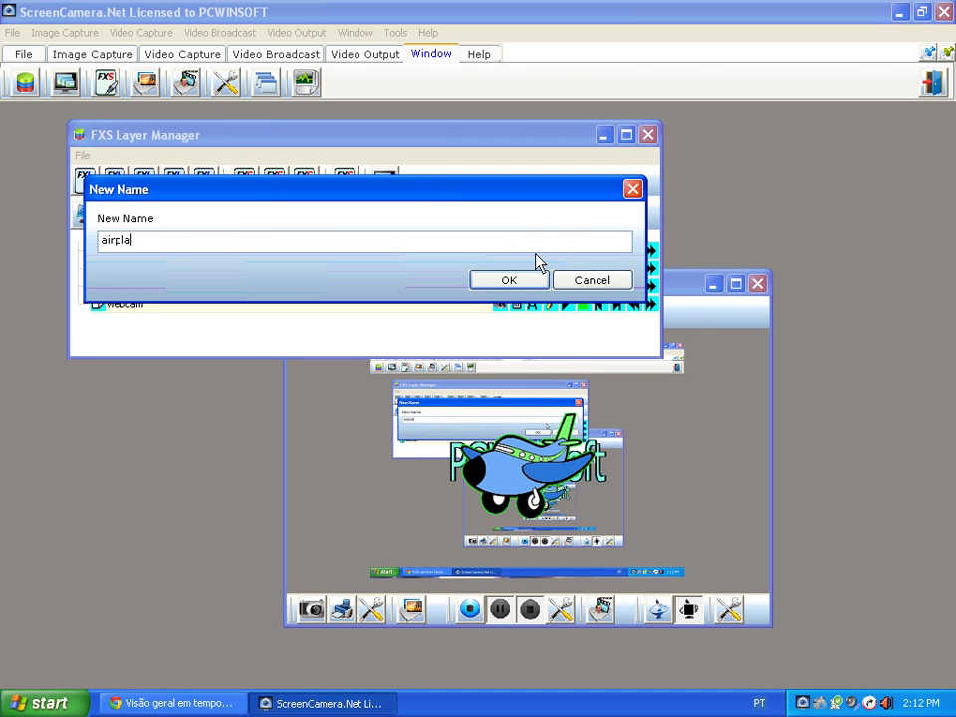
text(ne)
key(Return)
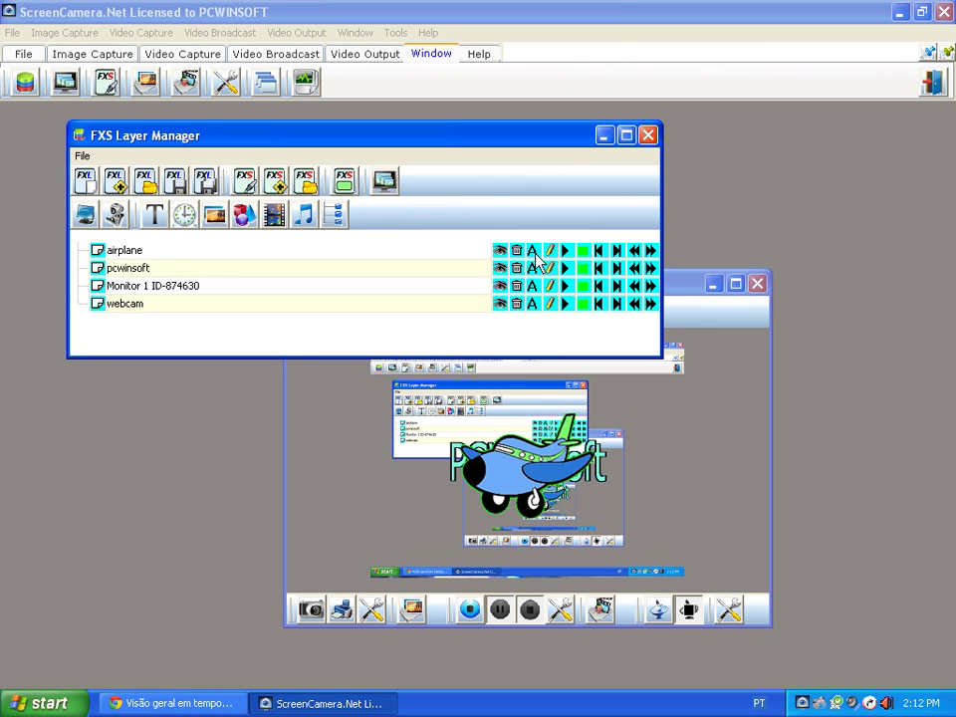
Step: Reopen and cancel the airplane layer's renaming, and hide the layer and show it again
click(536, 256)
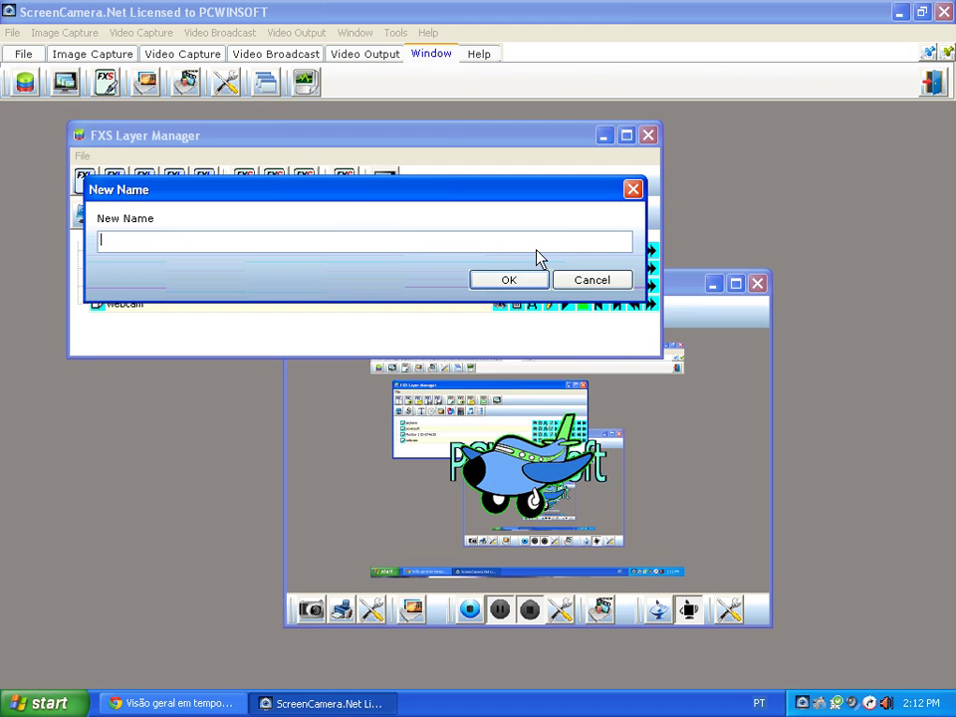
click(613, 284)
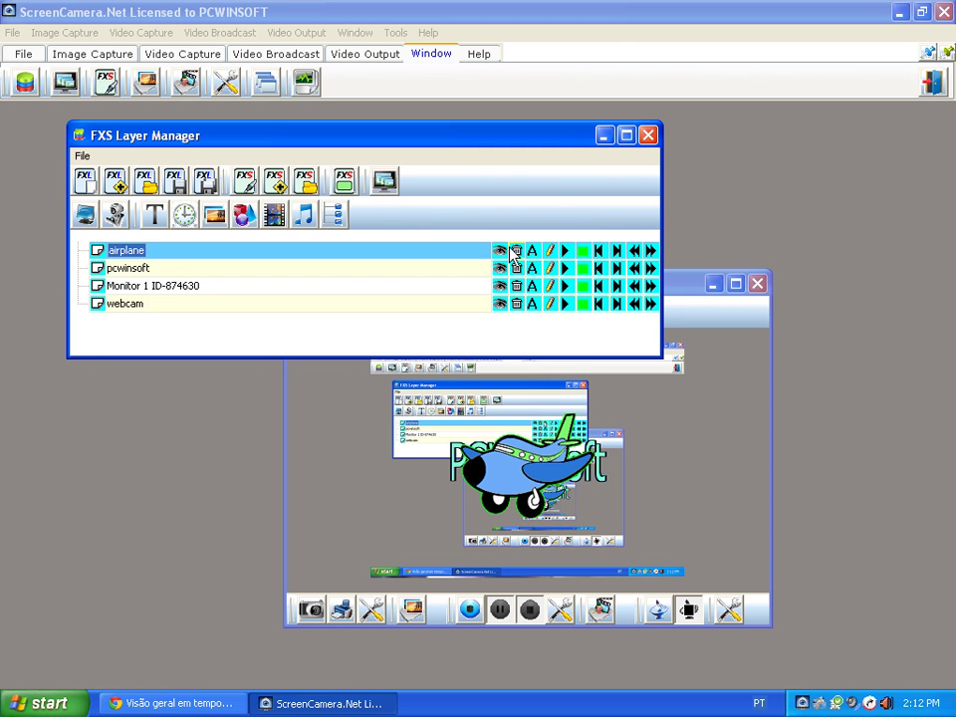
click(500, 251)
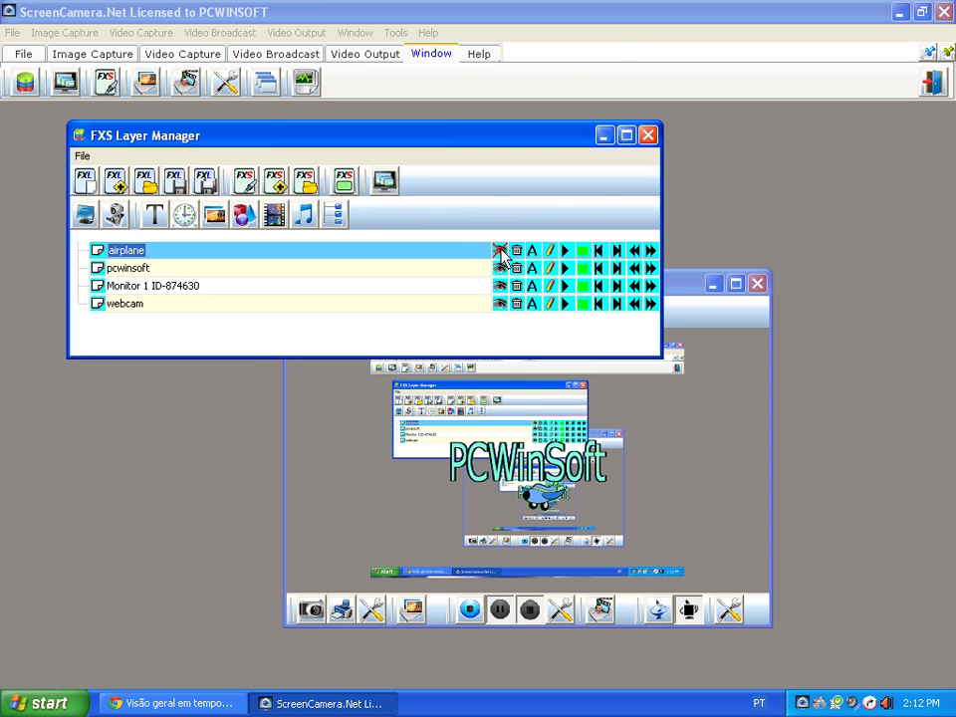
click(500, 251)
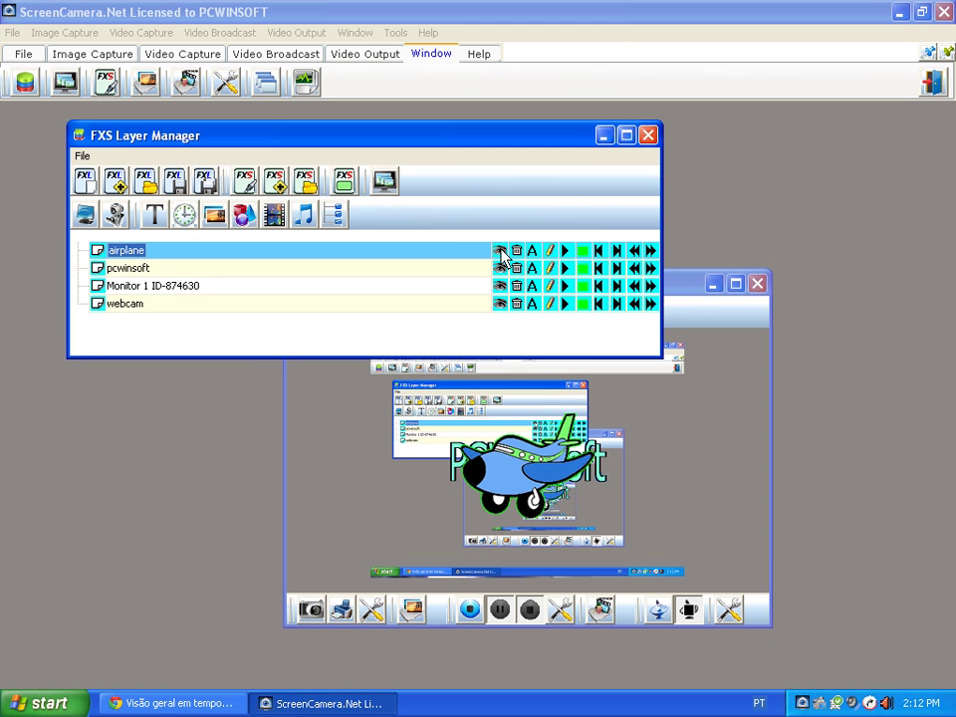
Step: Open the airplane layer for editing and insert a key frame at frame 30 of its timeline
click(551, 253)
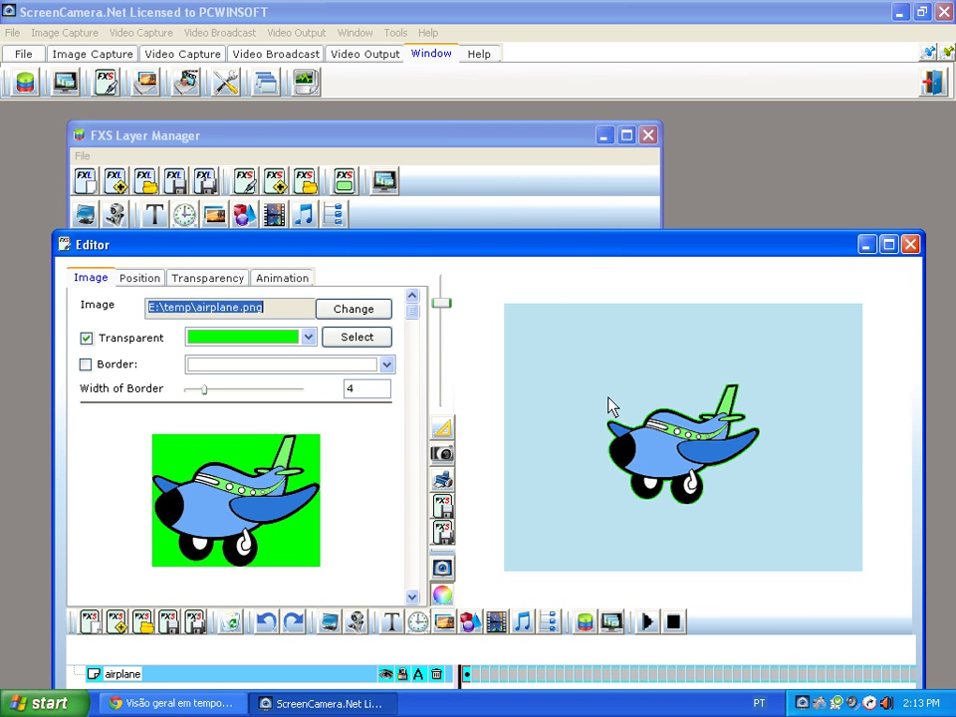
click(611, 406)
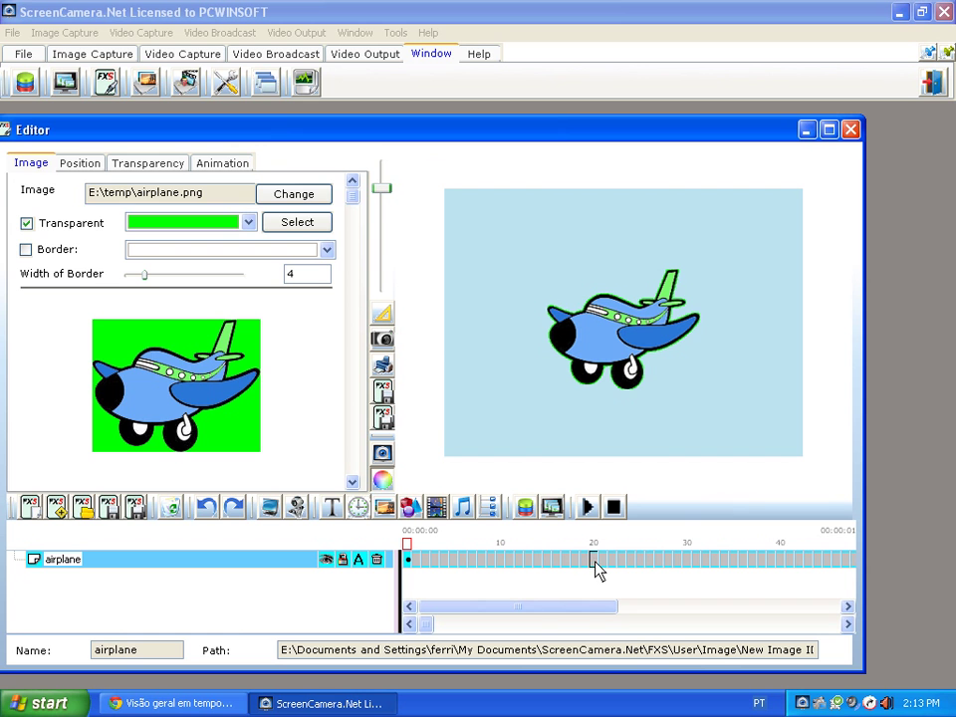
right_click(686, 561)
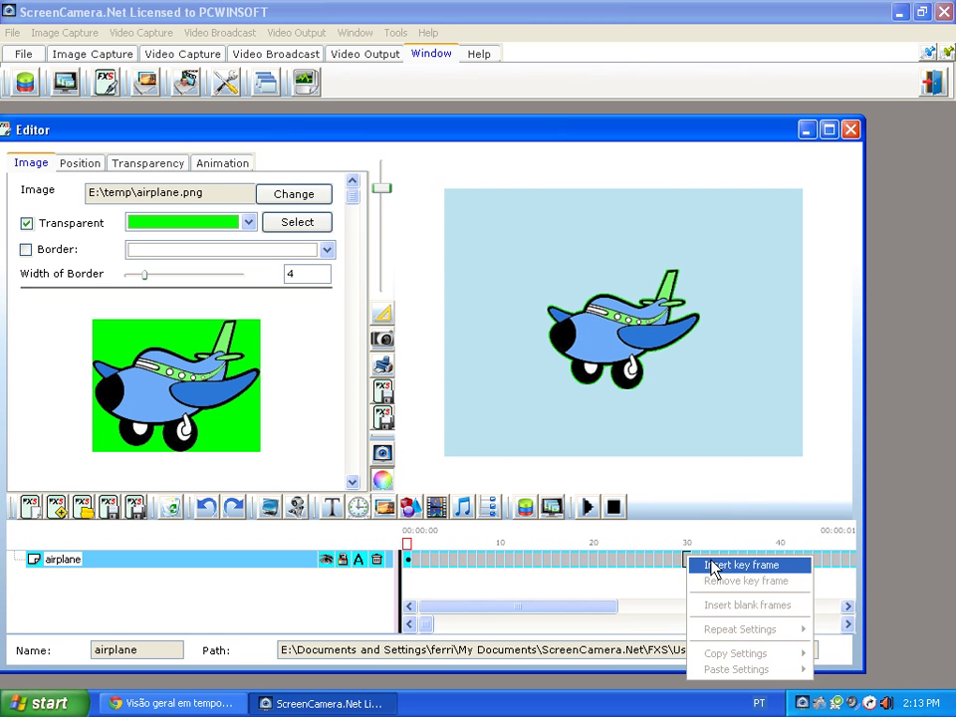
click(713, 566)
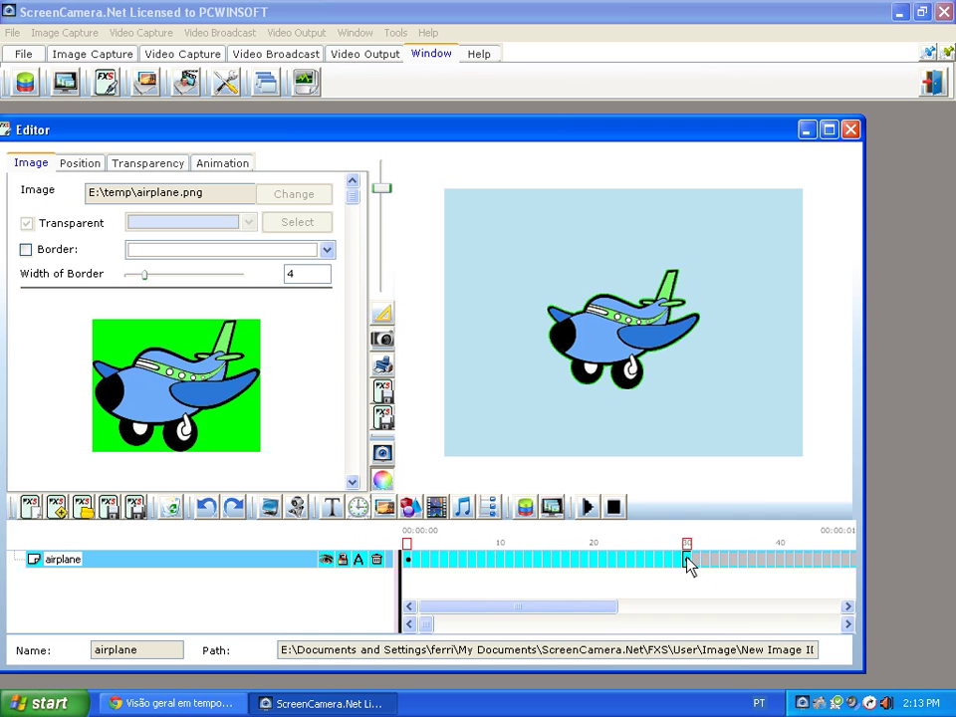
Step: At the frame 30 key frame, move the airplane completely outside the left edge of the video frame
click(624, 339)
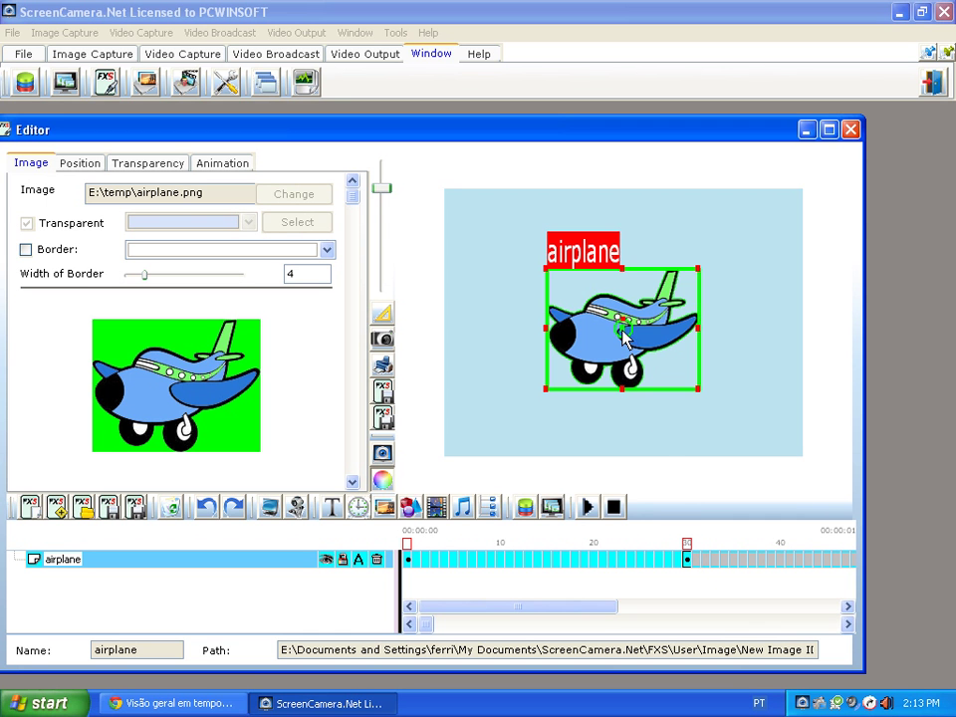
drag(382, 189, 386, 239)
click(623, 333)
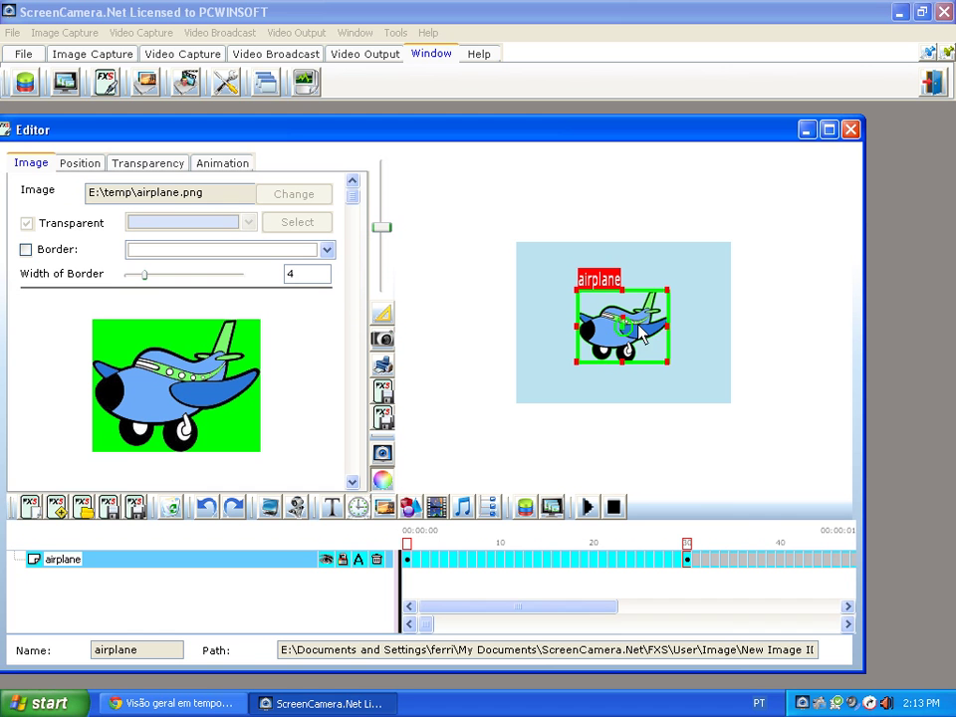
drag(652, 337, 475, 334)
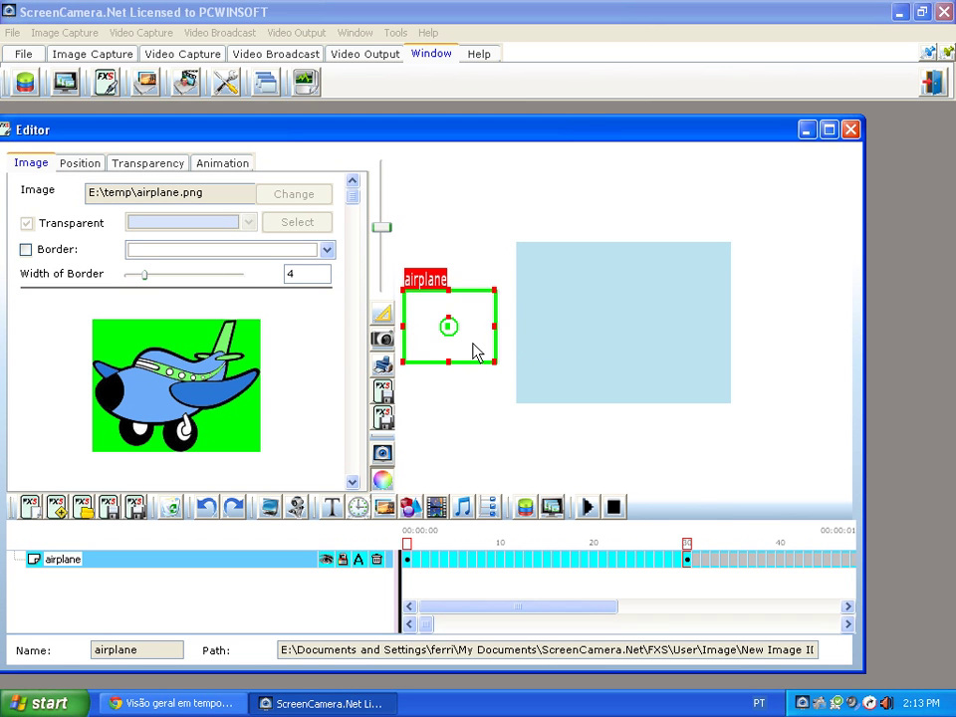
Step: At the first key frame, move the airplane completely outside the right edge of the video frame and close the editor
click(408, 560)
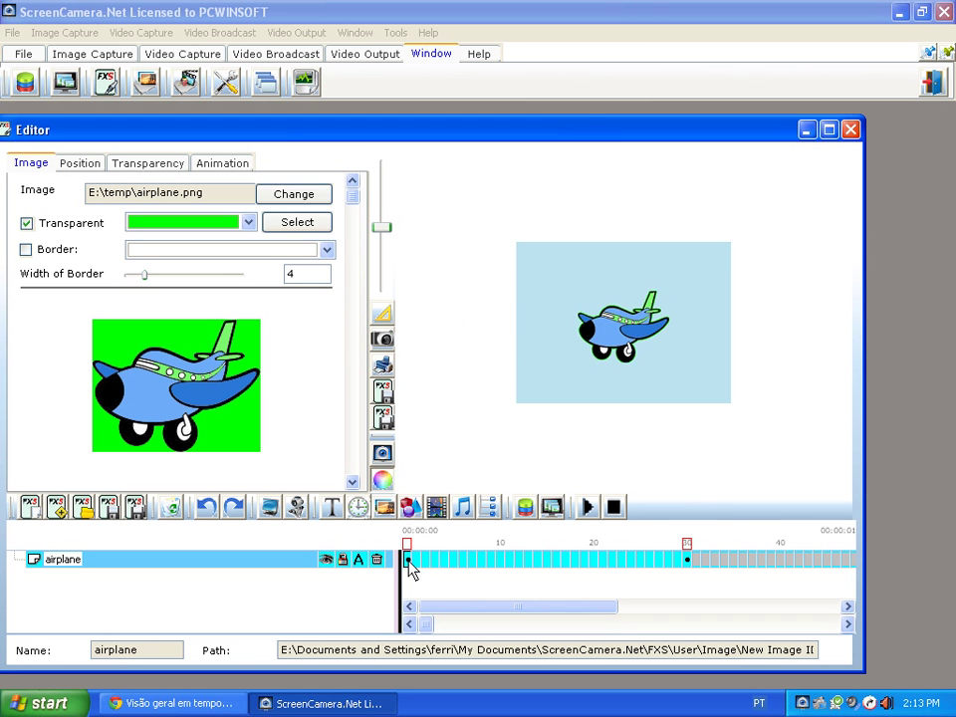
click(624, 337)
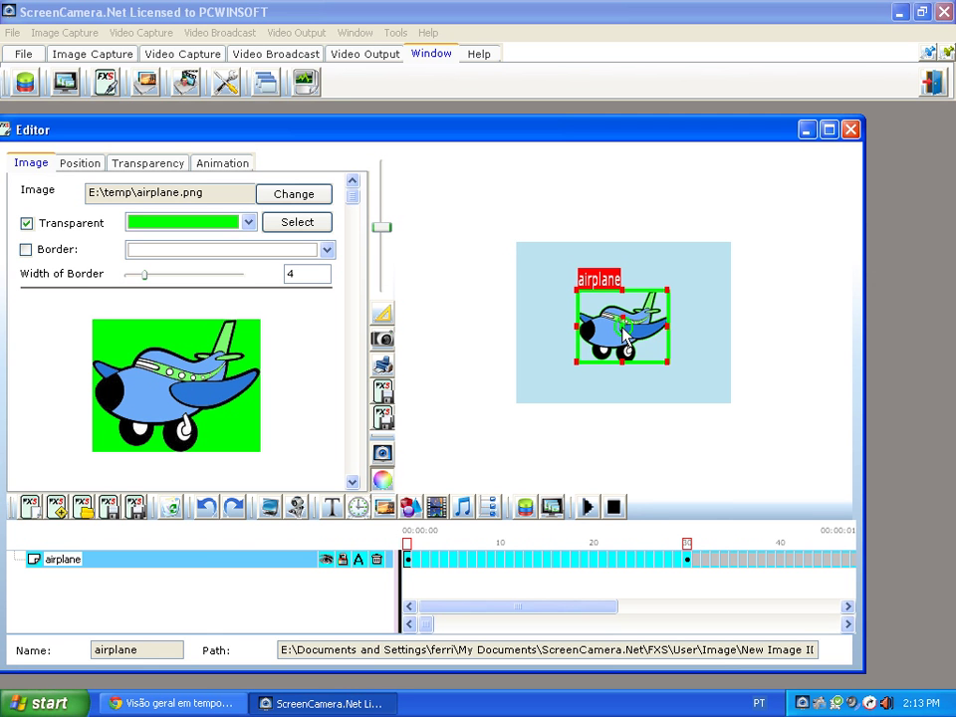
drag(625, 337, 806, 336)
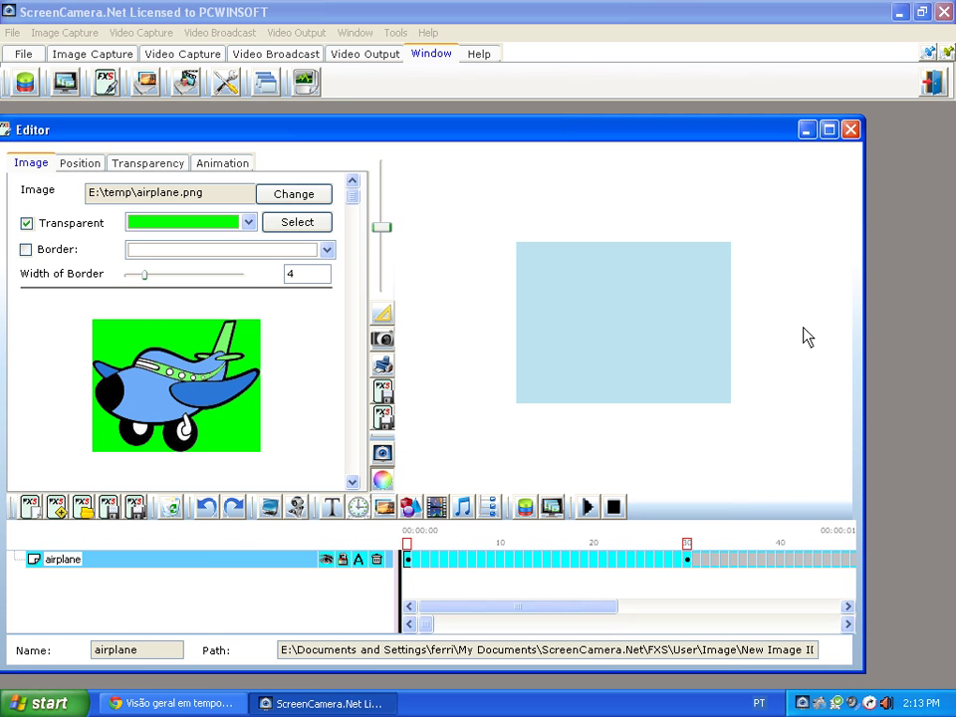
click(805, 337)
click(850, 130)
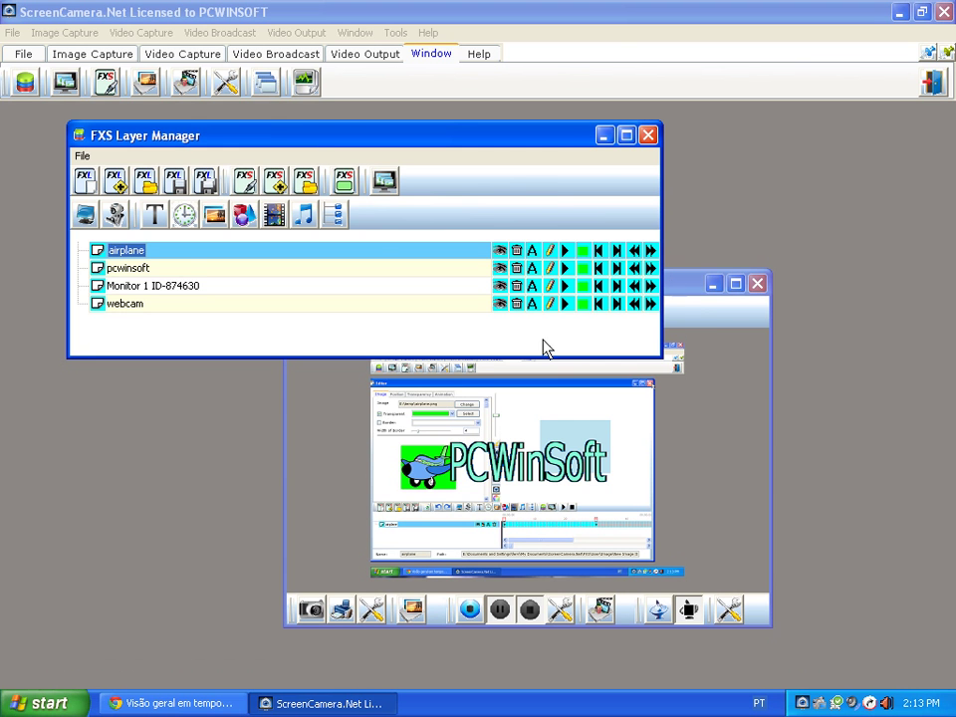
Step: Play the airplane layer's animation in the video output and stop it
click(566, 251)
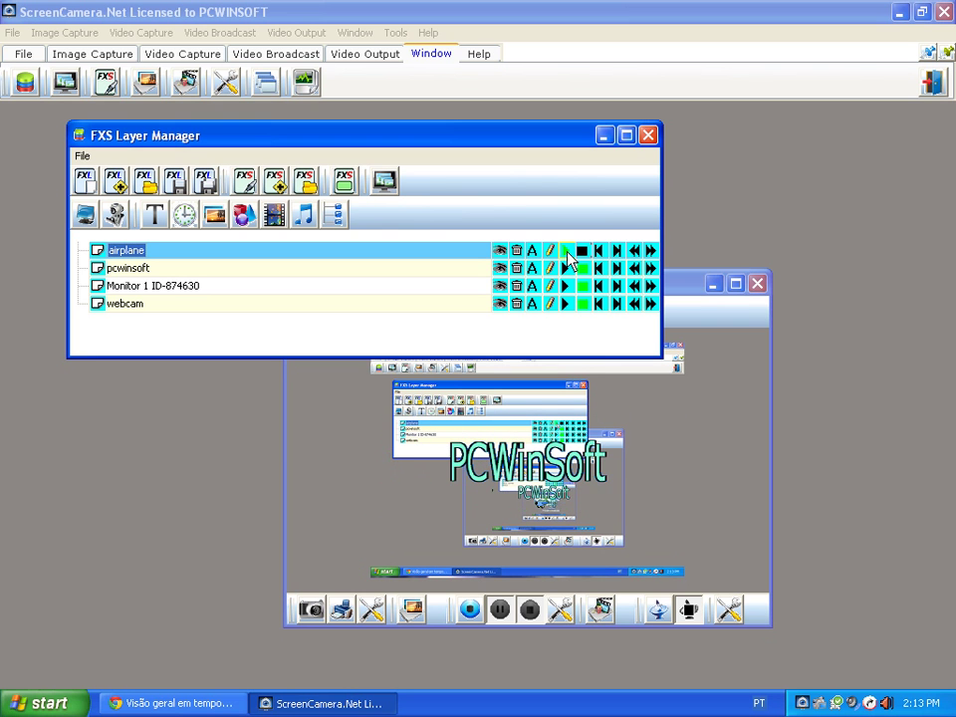
click(583, 251)
click(582, 251)
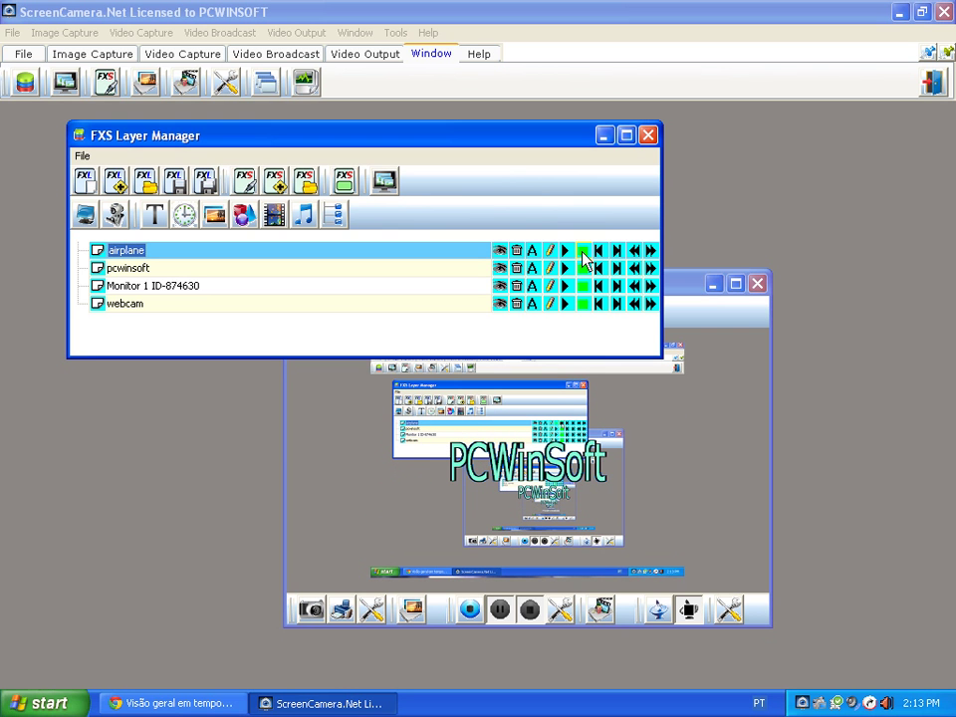